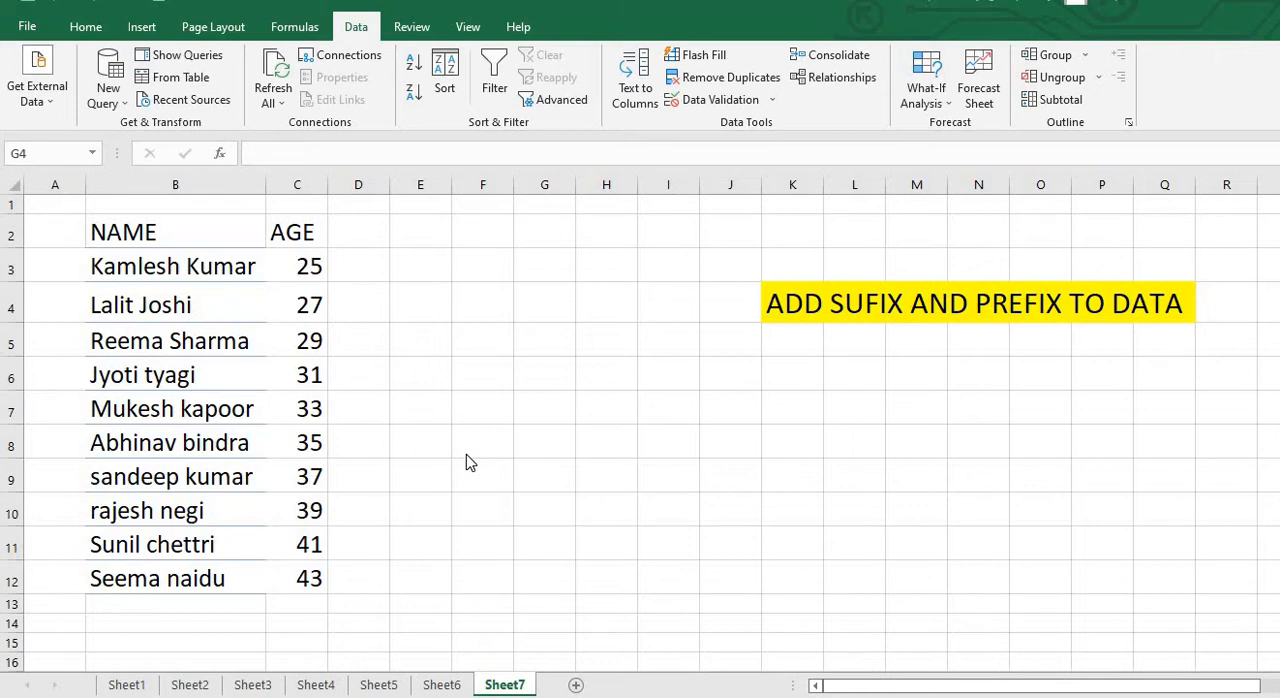
Create a table with headers from the NAME and AGE data in B2:C12 and open it in the query editor
{"action": "left_click", "coordinate": [157, 247]}
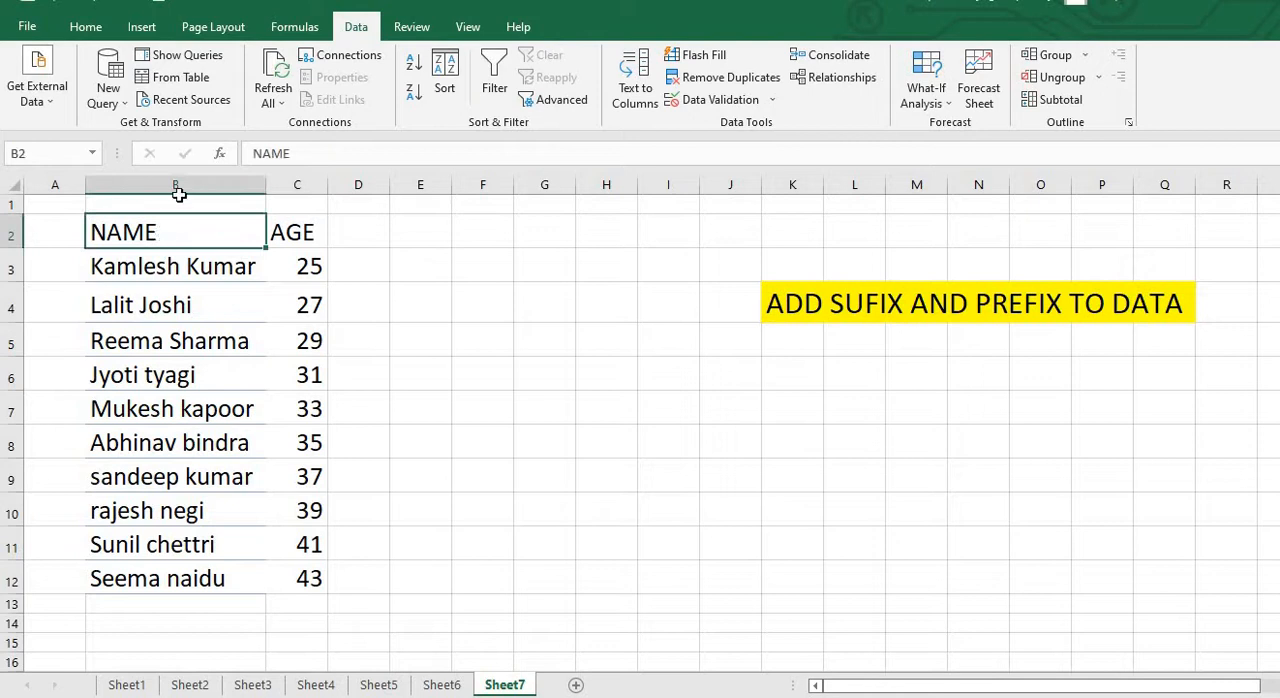
{"action": "left_click", "coordinate": [180, 78]}
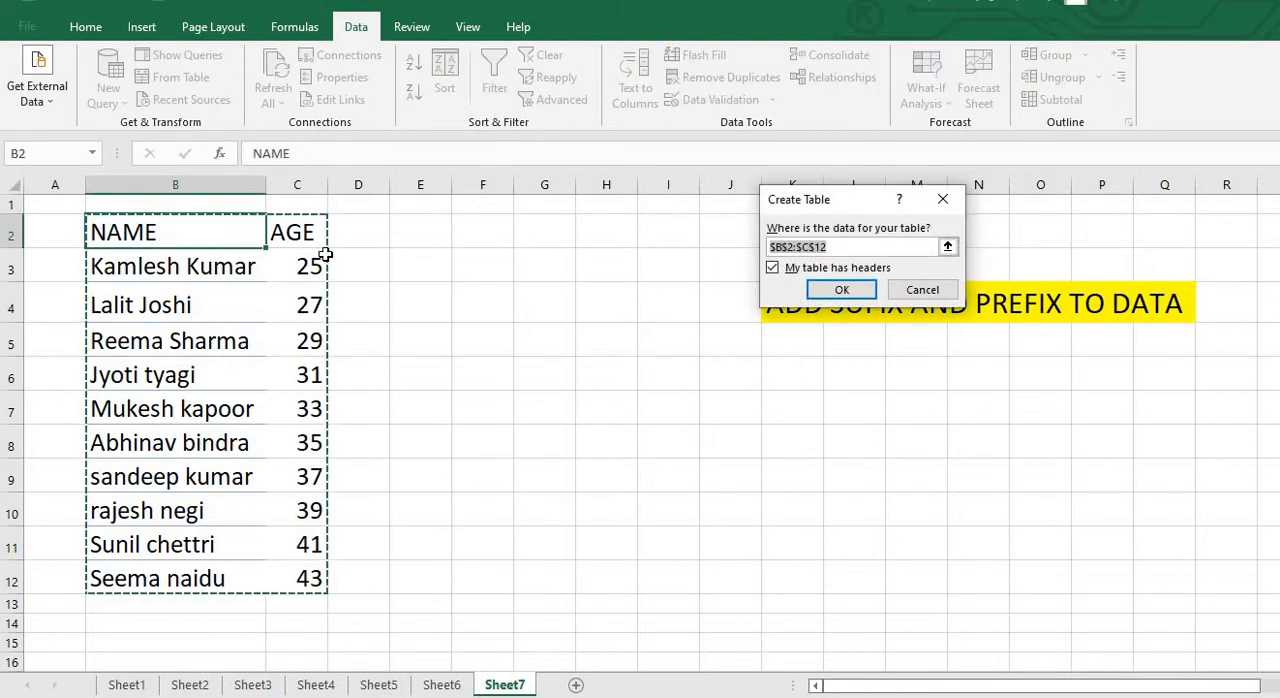
{"action": "left_click", "coordinate": [840, 290]}
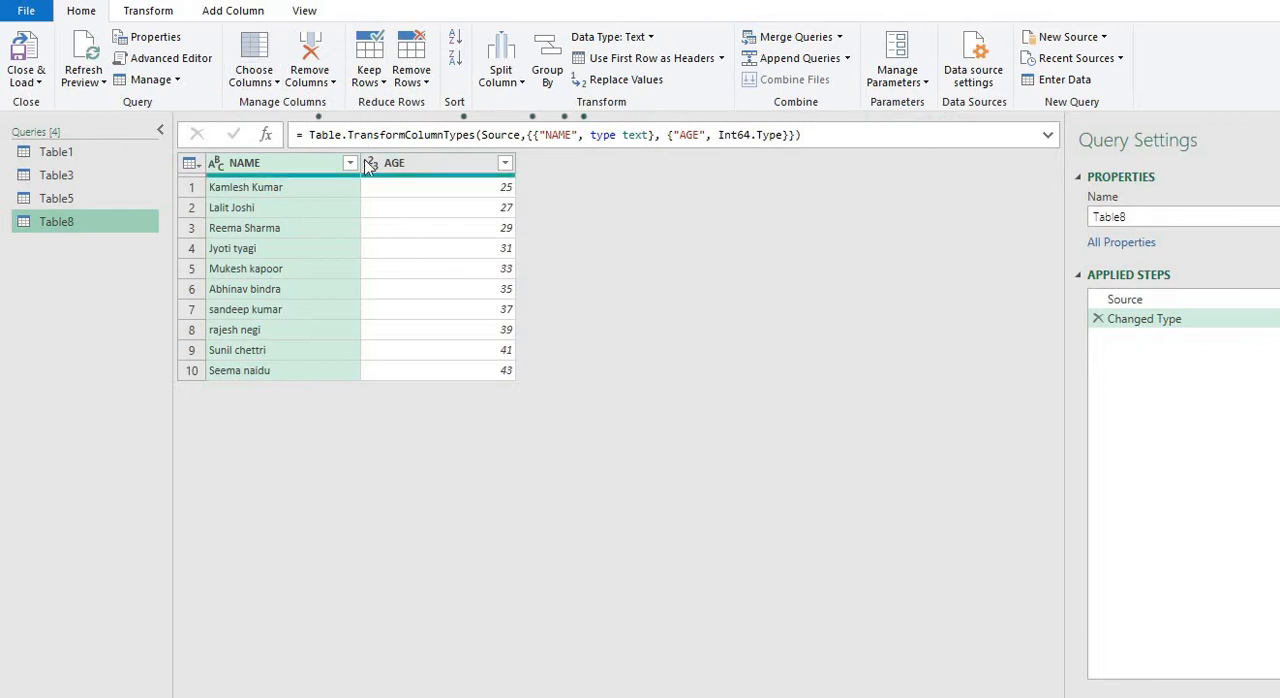
Try prefixing the NAME column values with "Doctor" without a trailing space, and remove that applied step
{"action": "left_click", "coordinate": [178, 17]}
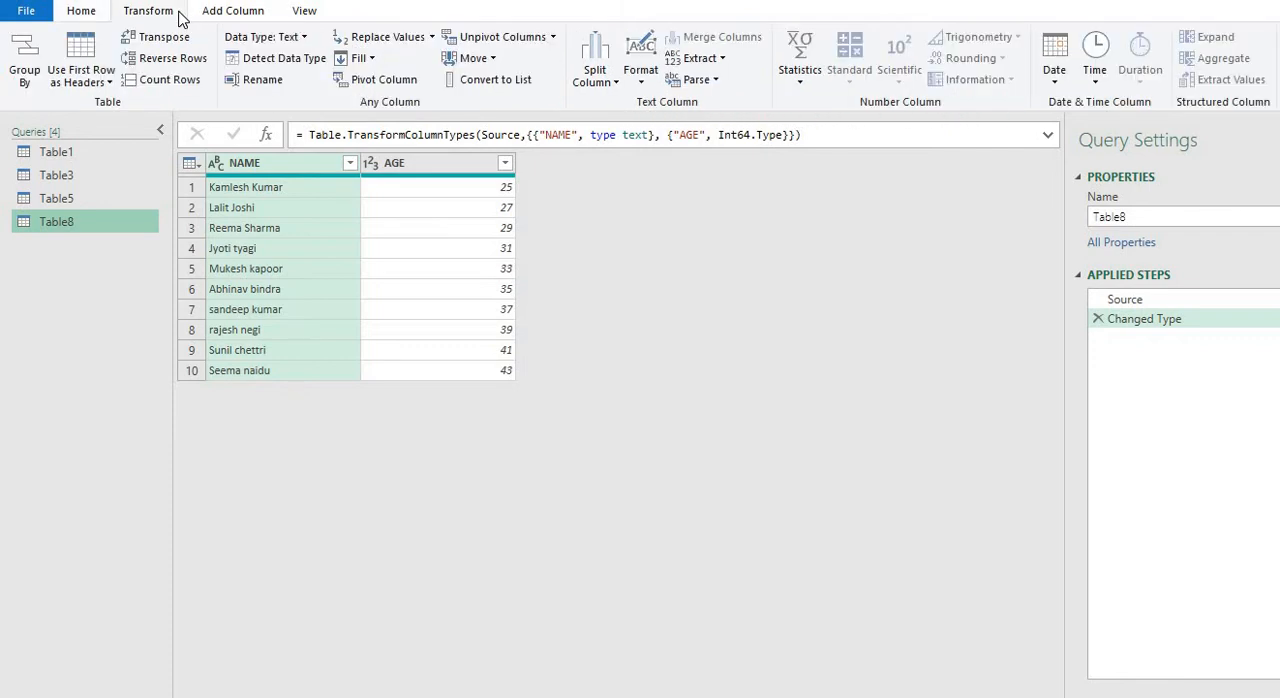
{"action": "left_click", "coordinate": [287, 268]}
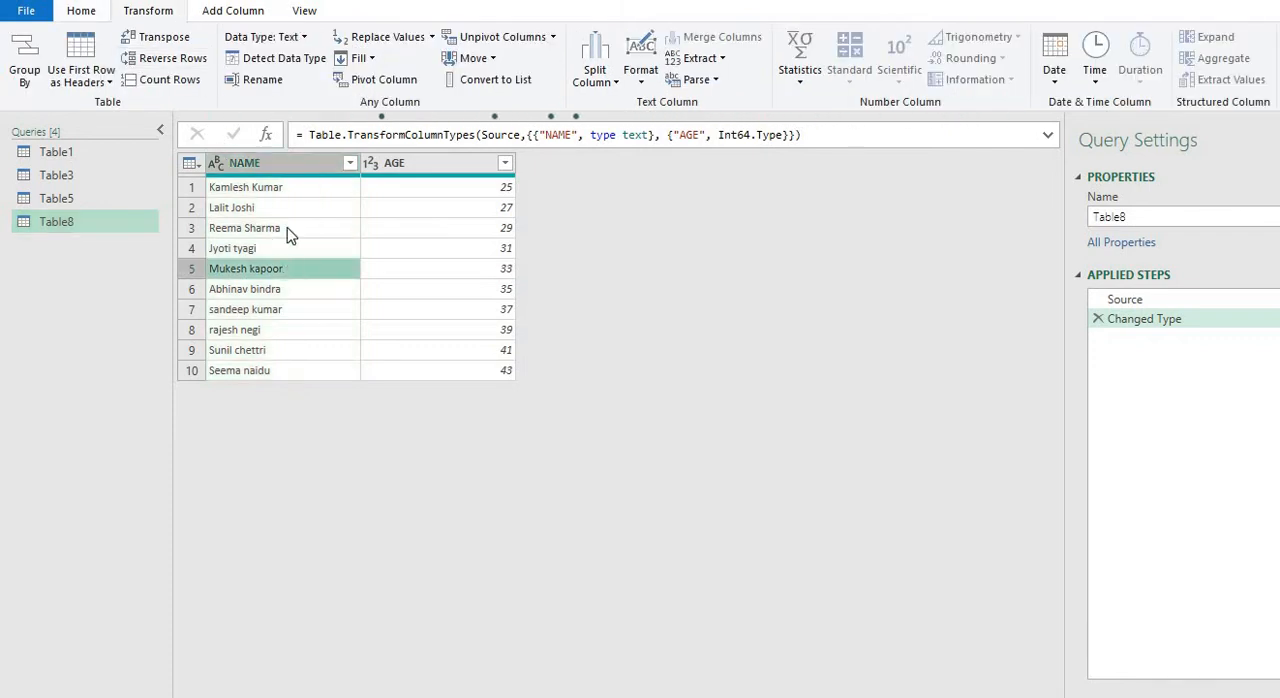
{"action": "left_click", "coordinate": [283, 165]}
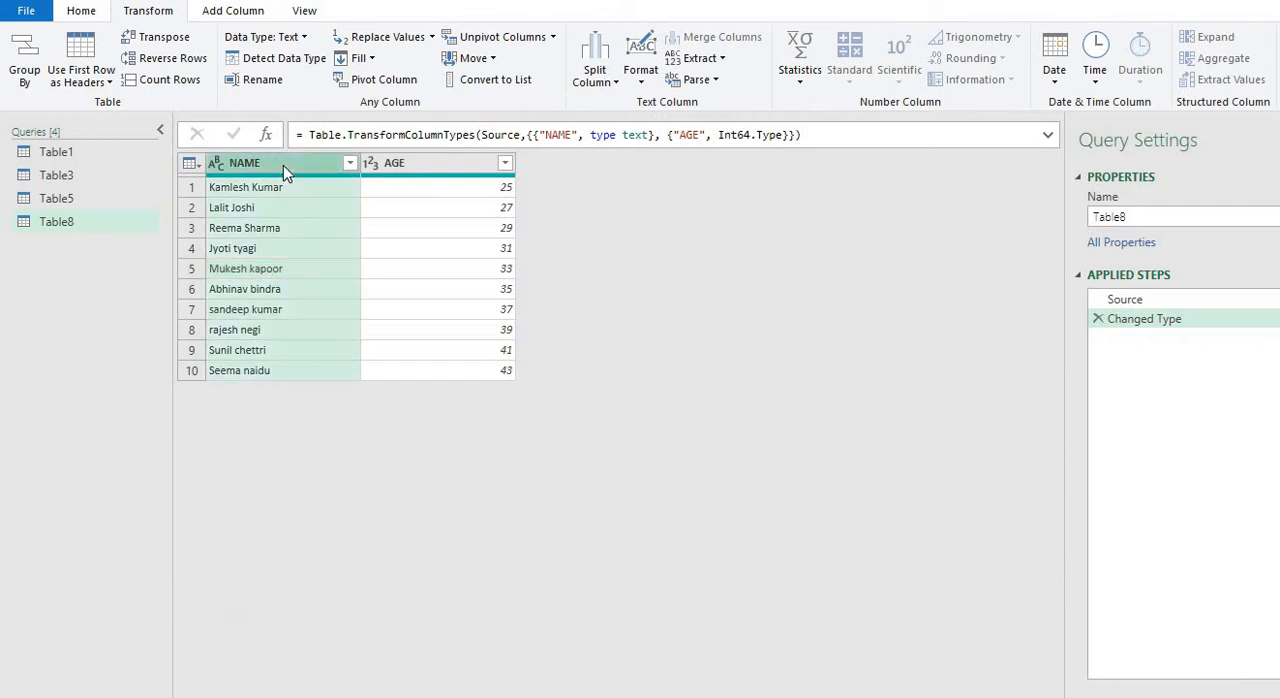
{"action": "left_click", "coordinate": [641, 82]}
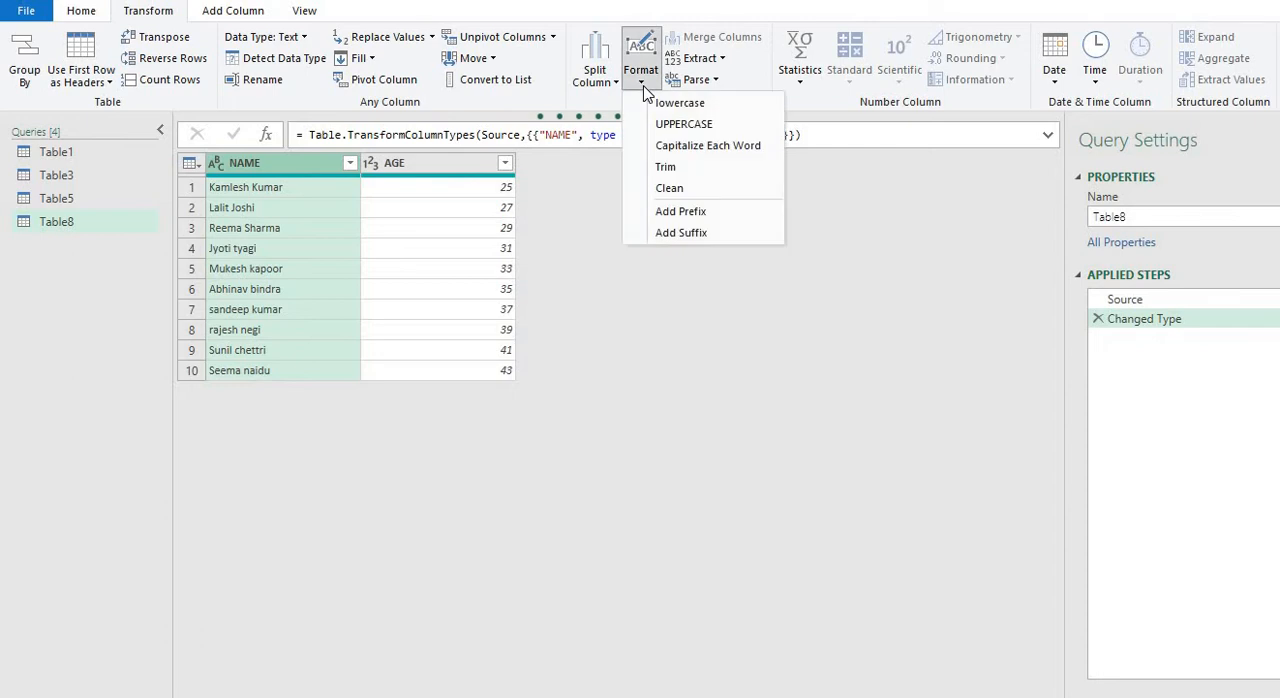
{"action": "left_click", "coordinate": [681, 212]}
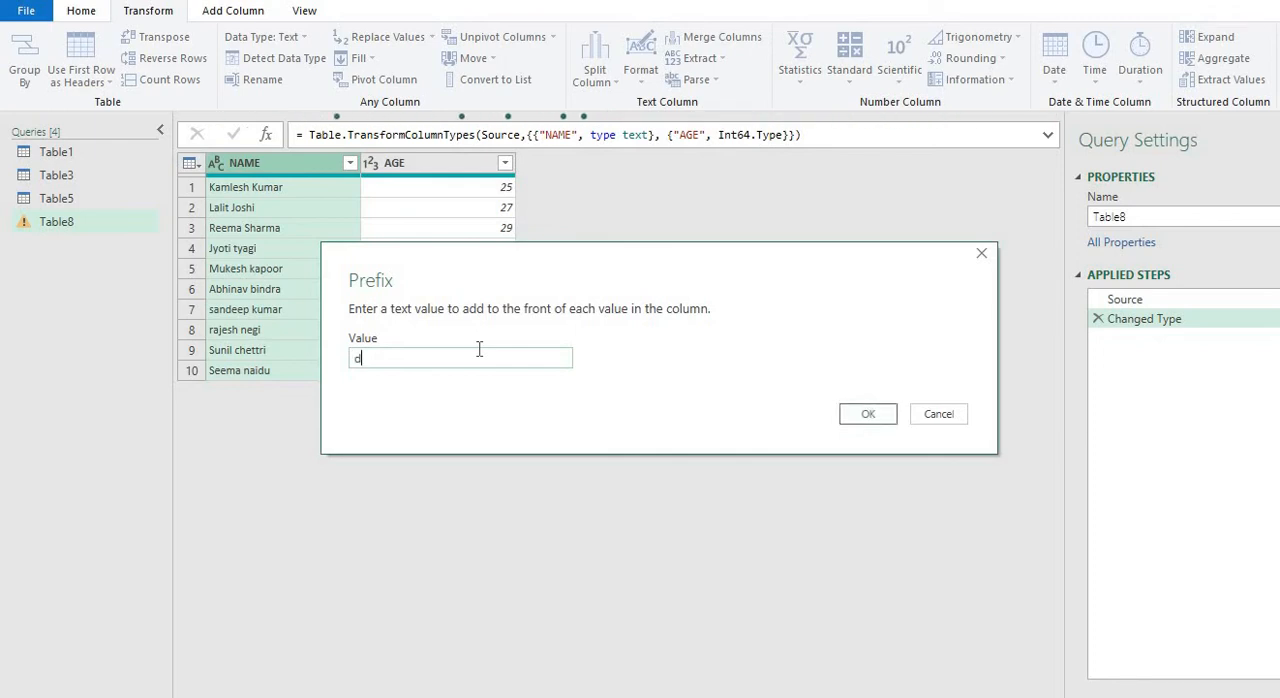
{"action": "type", "text": "a"}
{"action": "key", "text": "BackSpace"}
{"action": "type", "text": "dOCTORS"}
{"action": "key", "text": "BackSpace"}
{"action": "key", "text": "BackSpace"}
{"action": "key", "text": "BackSpace"}
{"action": "key", "text": "BackSpace"}
{"action": "key", "text": "BackSpace"}
{"action": "key", "text": "BackSpace"}
{"action": "key", "text": "BackSpace"}
{"action": "type", "text": "Doctor"}
{"action": "left_click", "coordinate": [868, 413]}
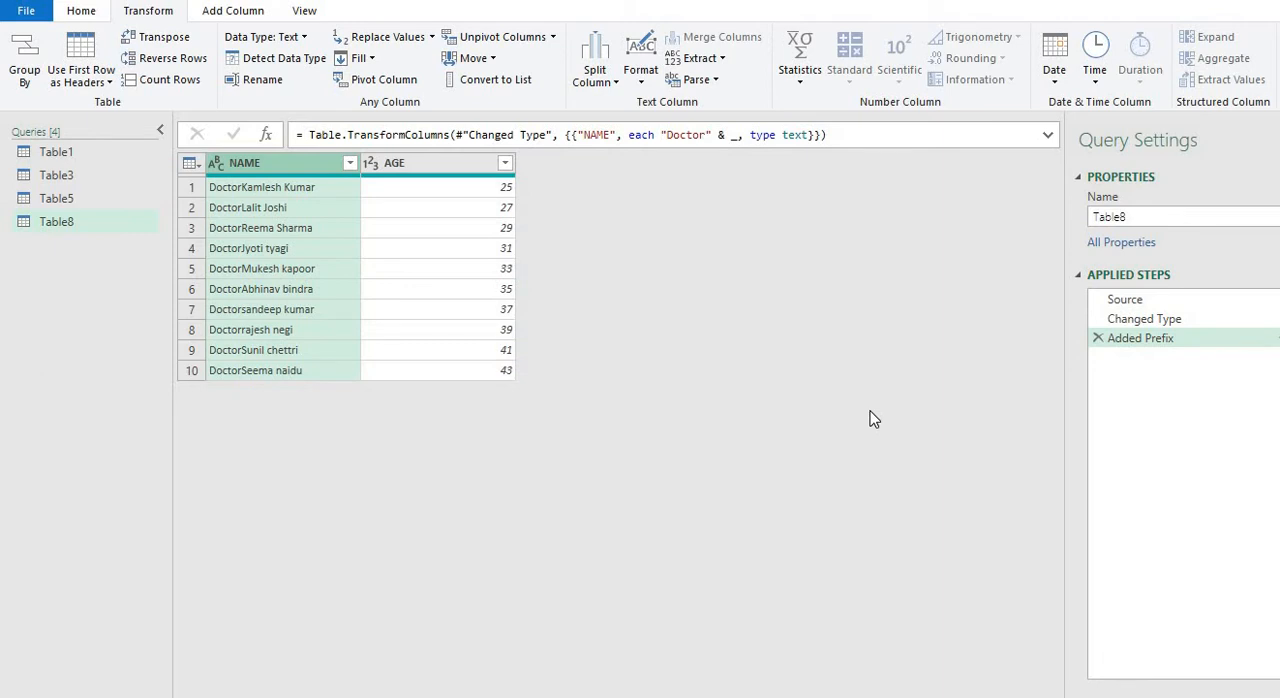
{"action": "left_click", "coordinate": [1098, 339]}
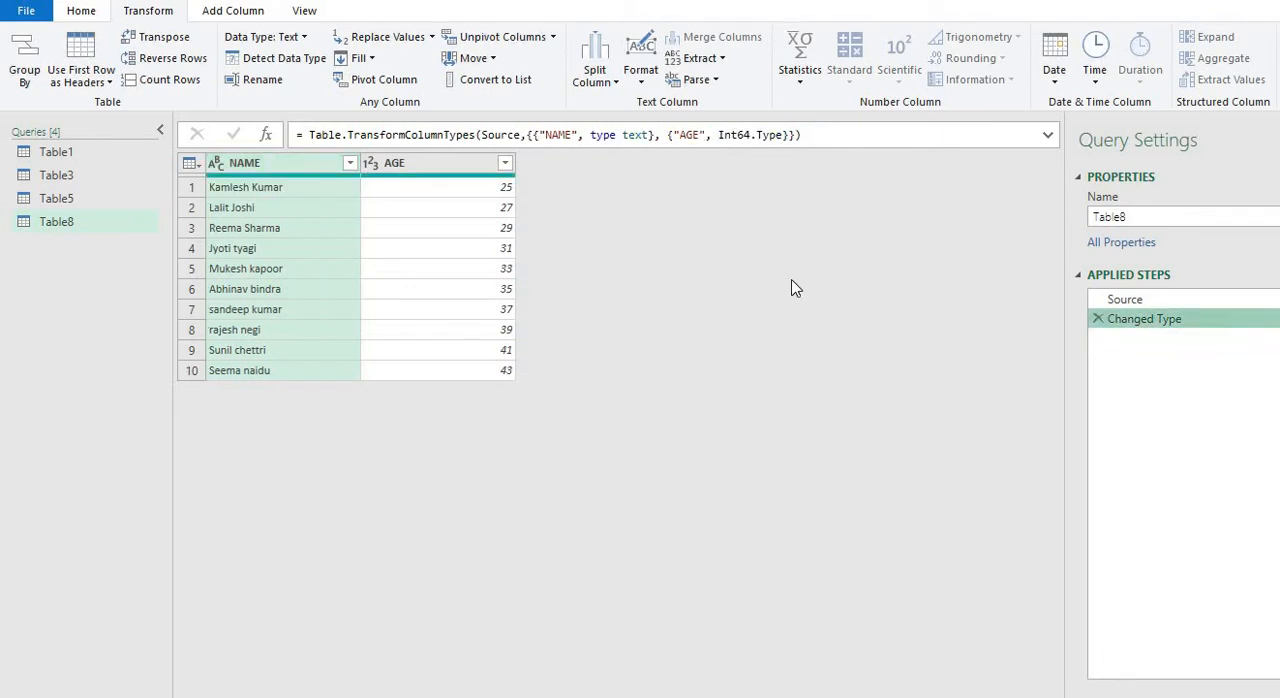
Add the prefix "Doctor " with a trailing space to every value in the NAME column
{"action": "left_click", "coordinate": [645, 84]}
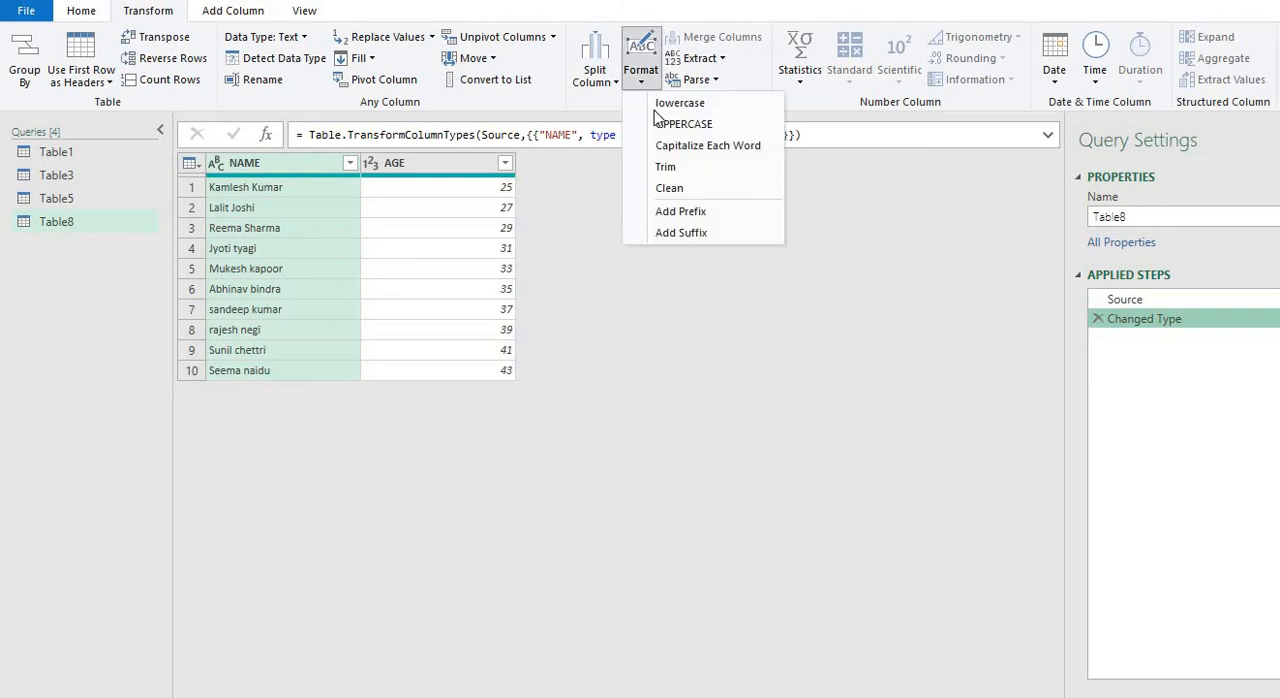
{"action": "left_click", "coordinate": [680, 212]}
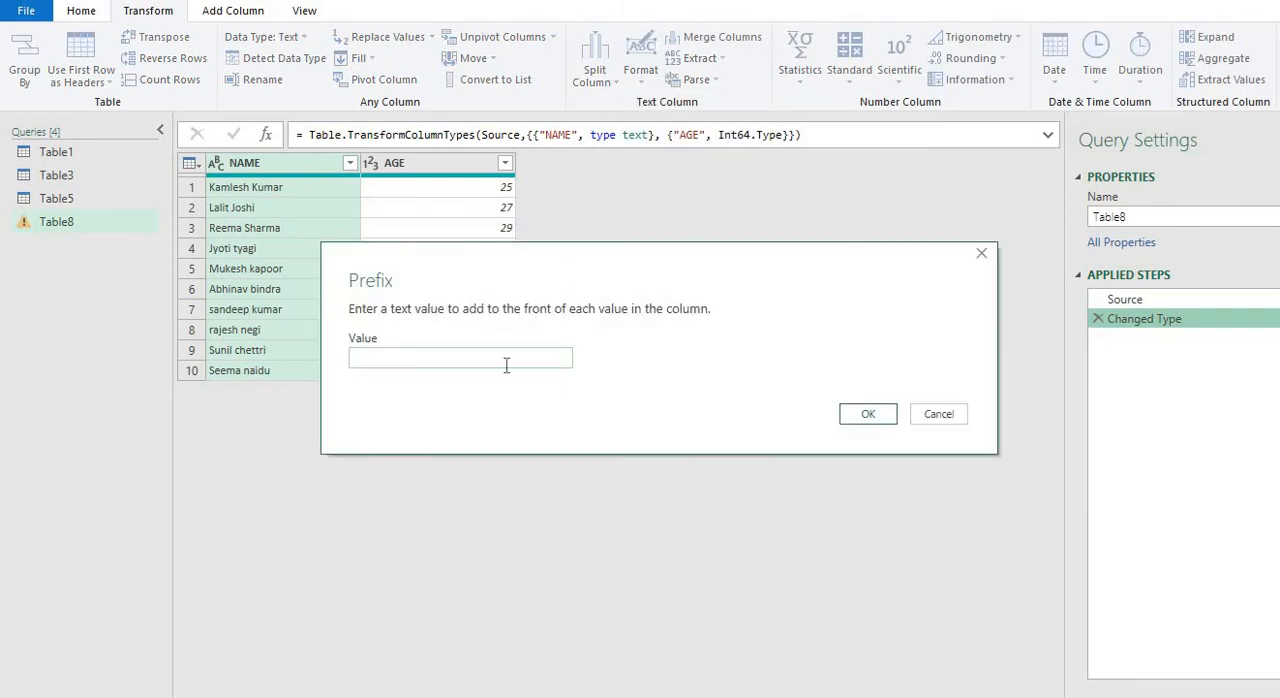
{"action": "type", "text": "d"}
{"action": "type", "text": "D"}
{"action": "type", "text": "octor"}
{"action": "left_click", "coordinate": [888, 413]}
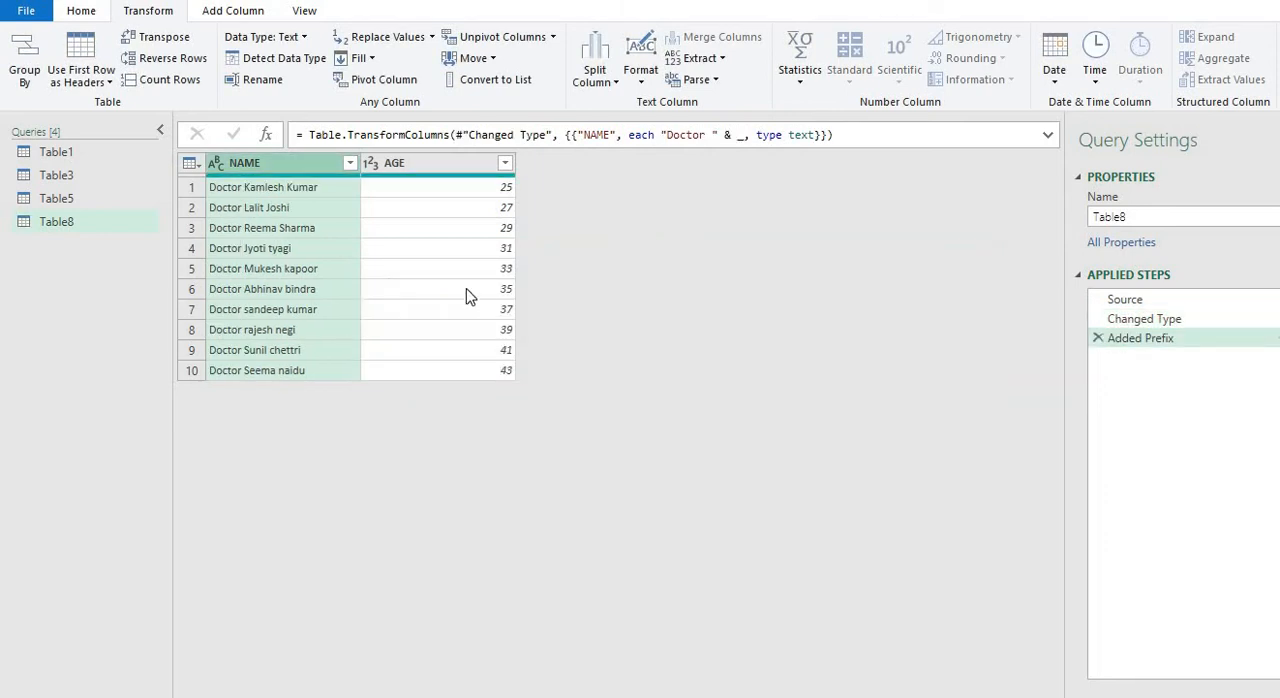
Add the suffix " Years" with a leading space to every value in the AGE column
{"action": "left_click", "coordinate": [437, 168]}
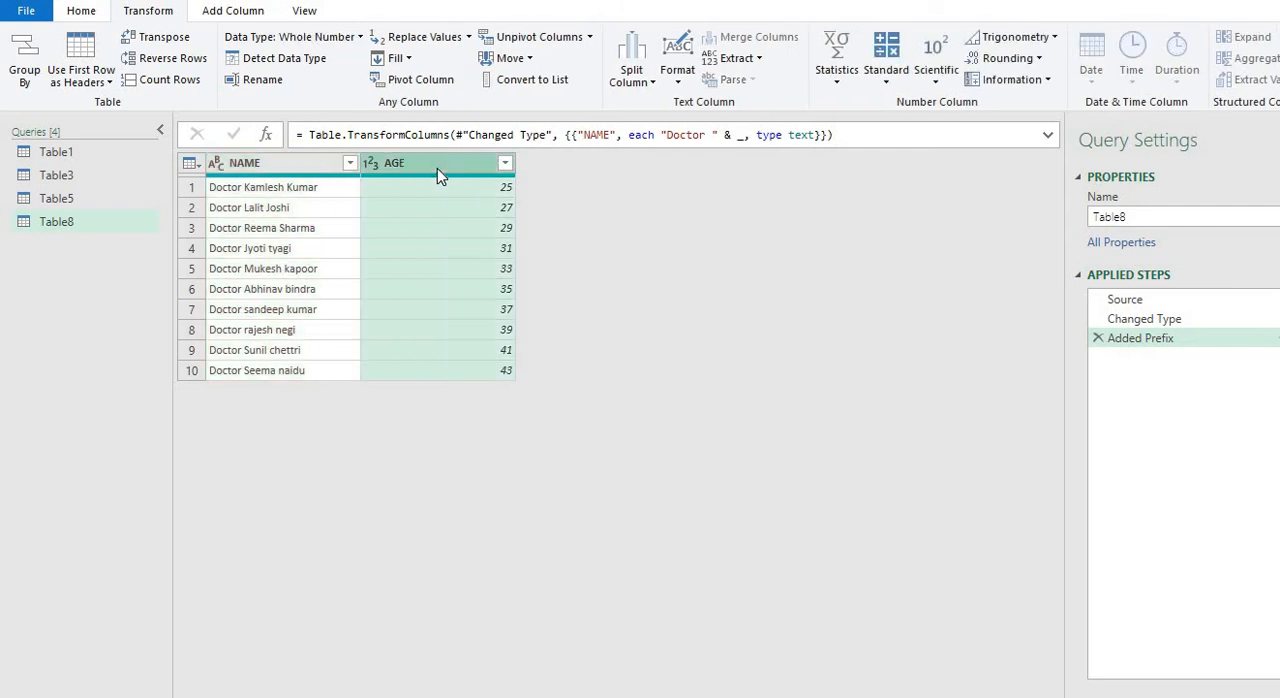
{"action": "left_click", "coordinate": [668, 86]}
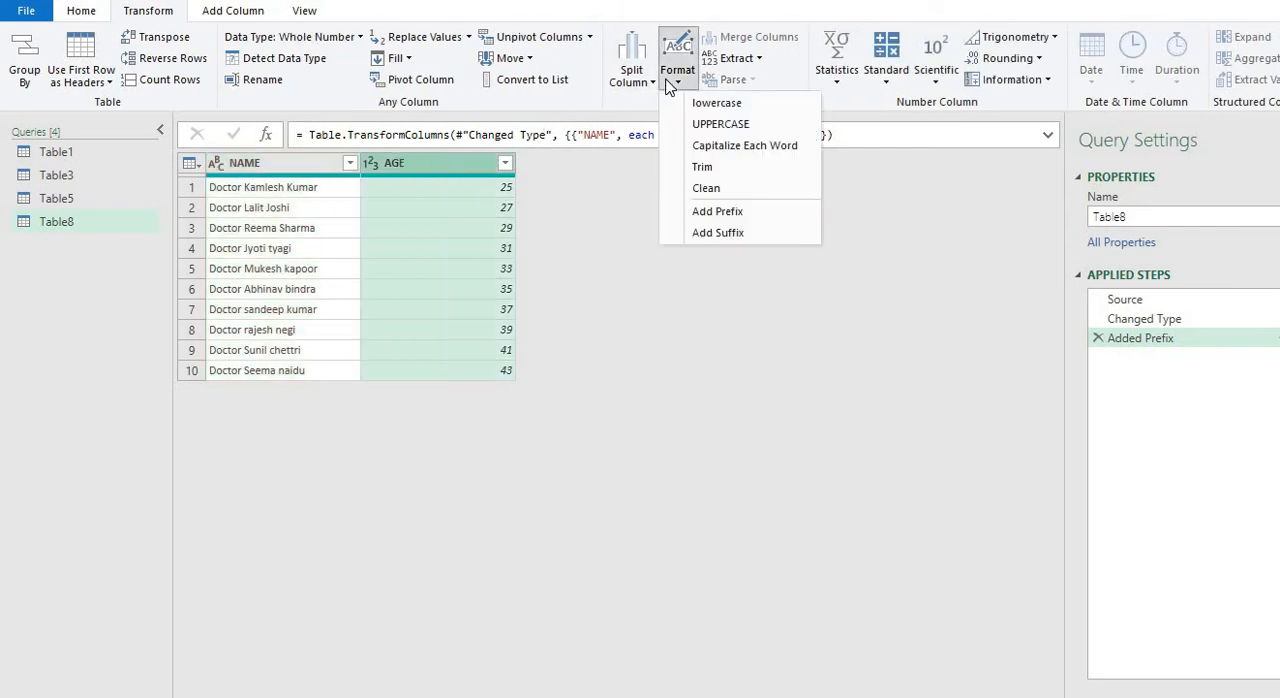
{"action": "left_click", "coordinate": [698, 232]}
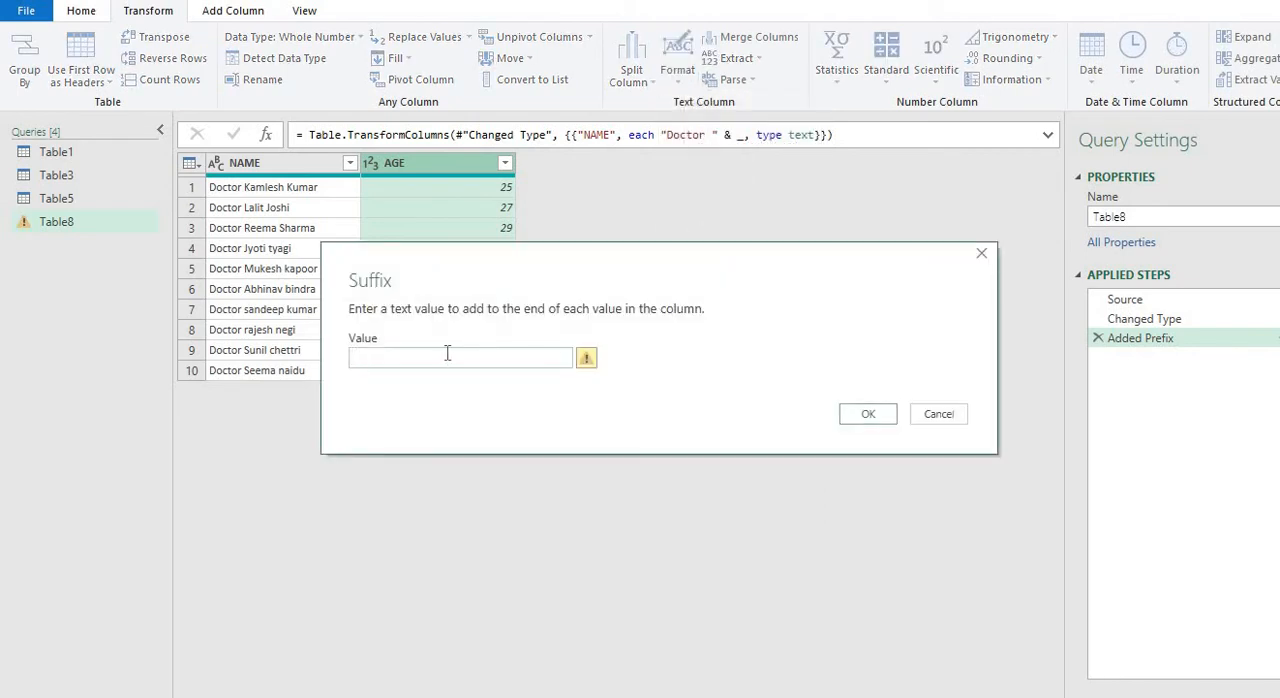
{"action": "type", "text": "Years"}
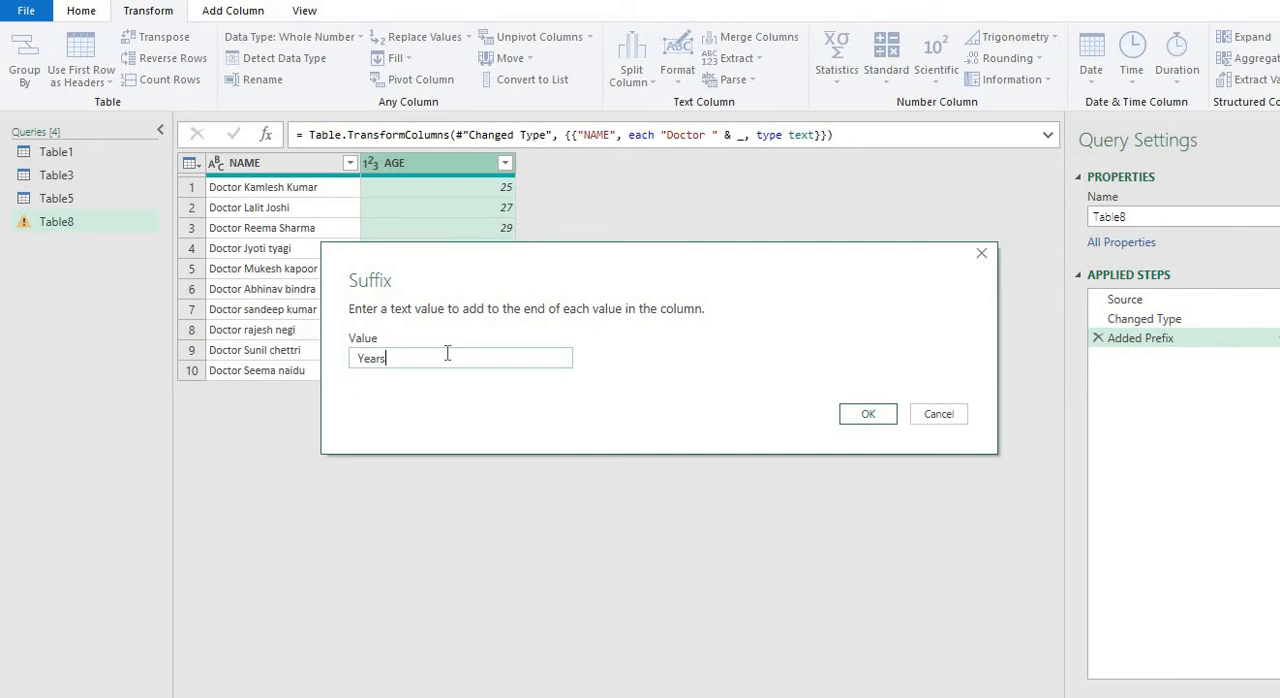
{"action": "left_click", "coordinate": [856, 416]}
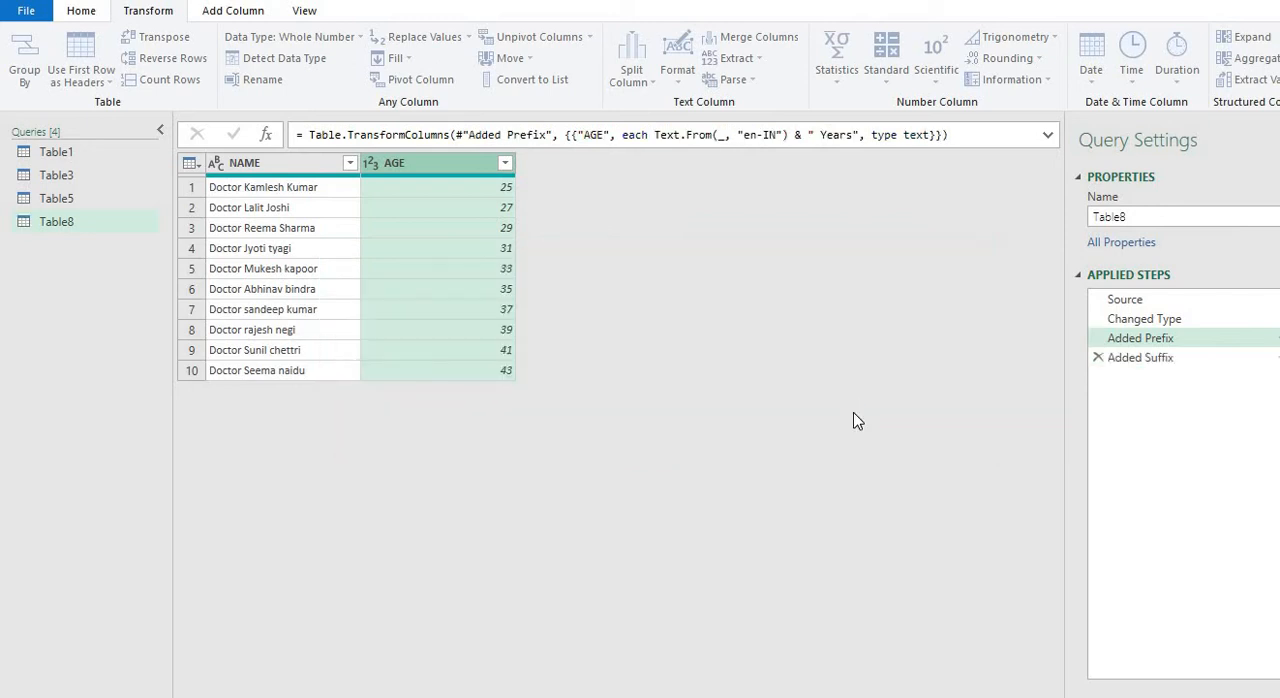
Trim leading and trailing spaces from the text in the NAME column and the AGE column
{"action": "left_click", "coordinate": [293, 158]}
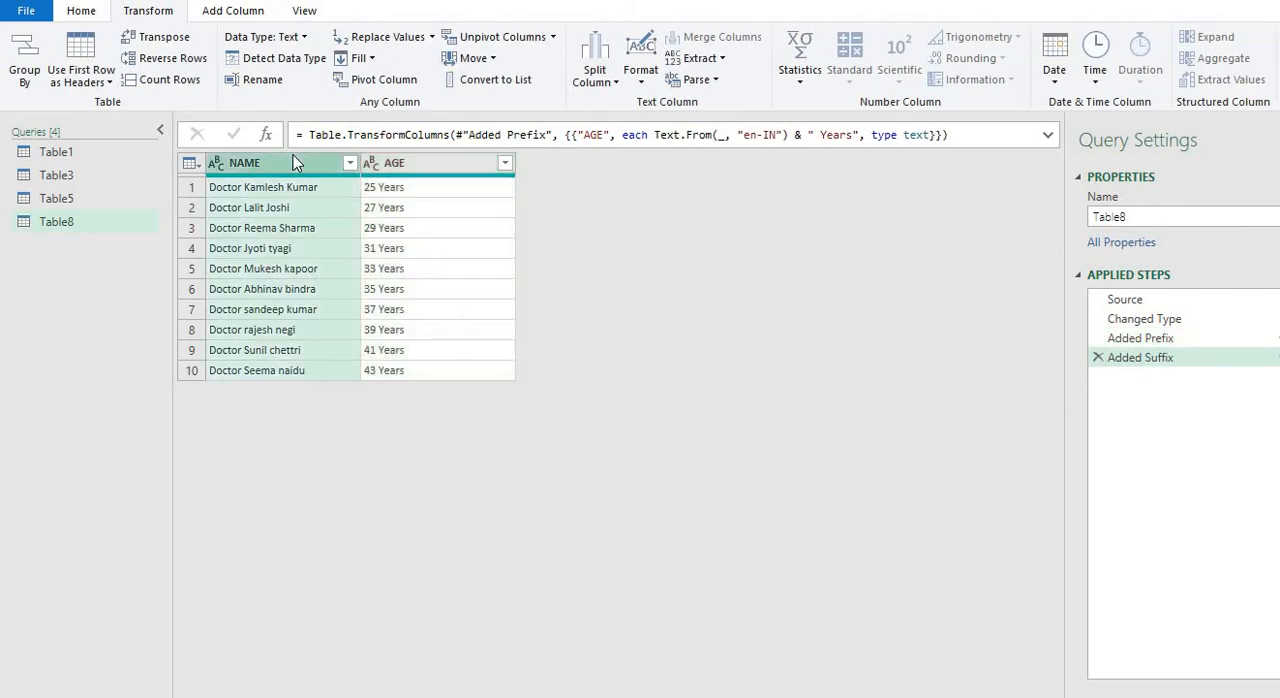
{"action": "left_click", "coordinate": [649, 78]}
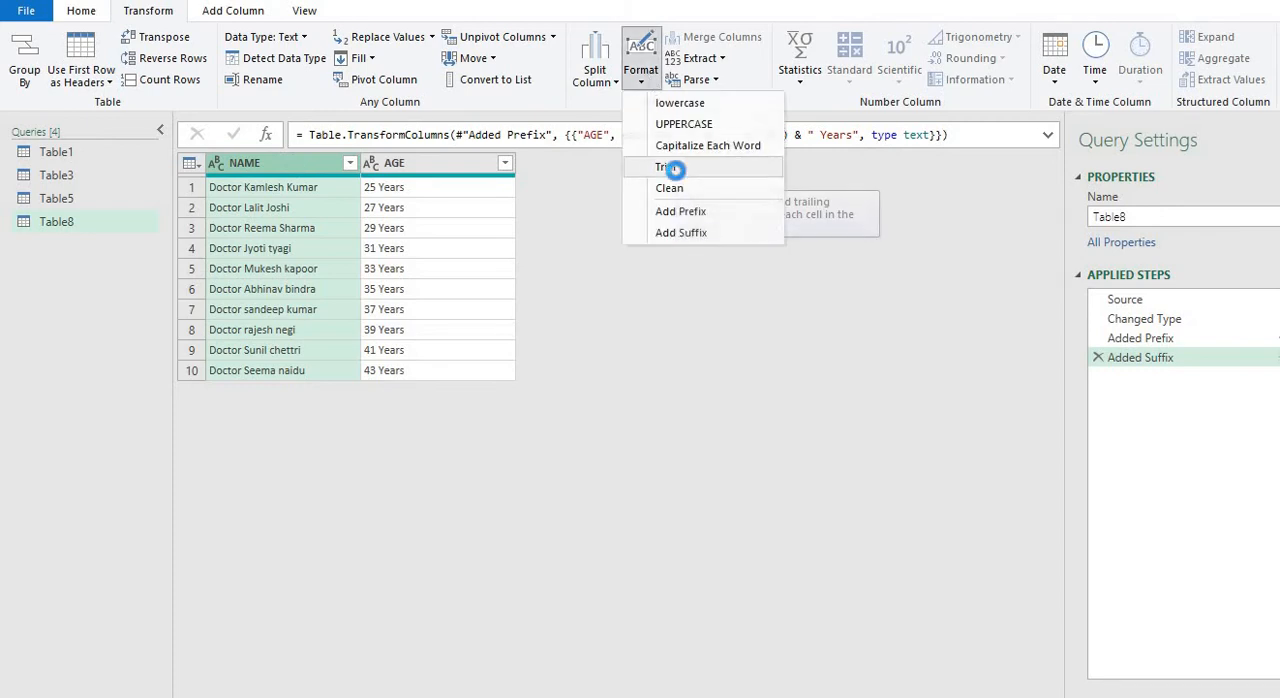
{"action": "left_click", "coordinate": [666, 167]}
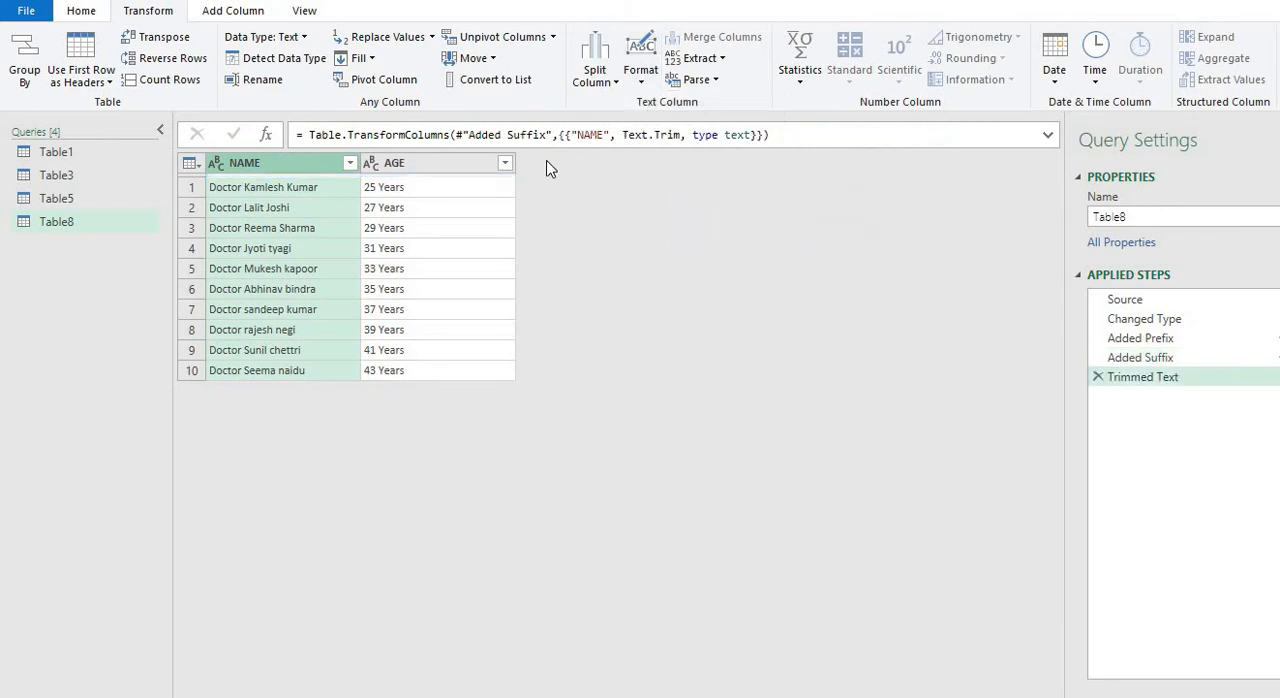
{"action": "left_click", "coordinate": [480, 163]}
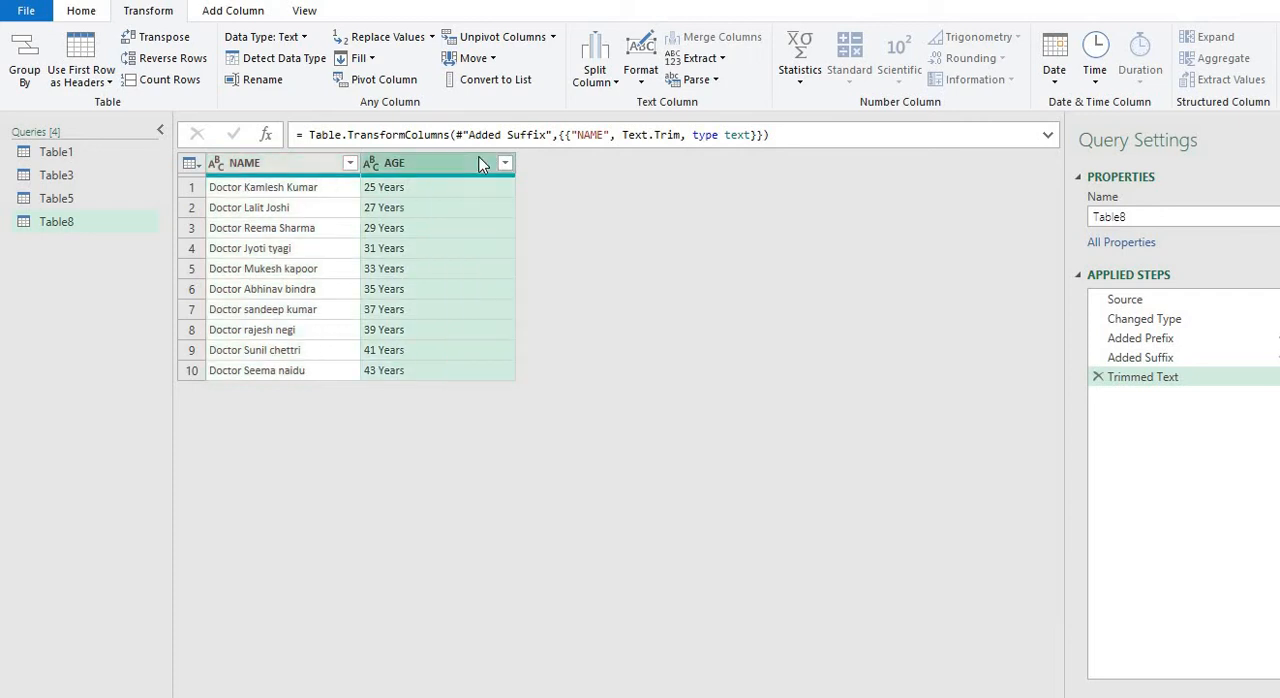
{"action": "left_click", "coordinate": [640, 78]}
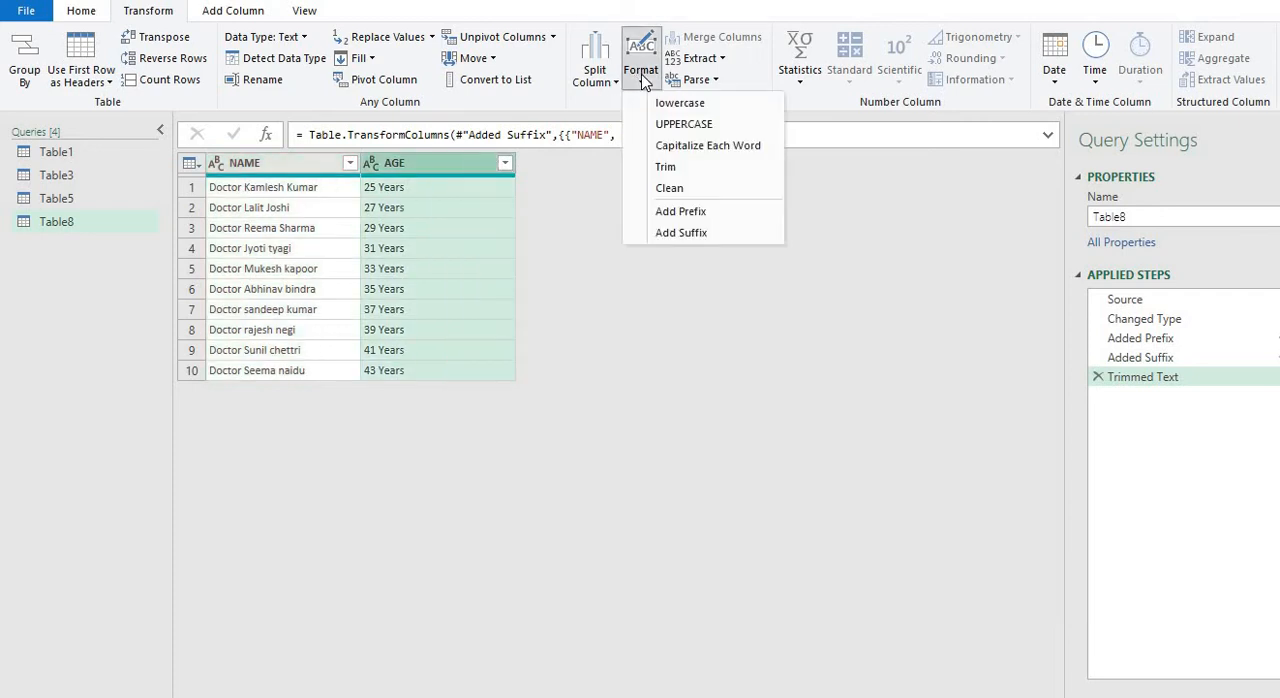
{"action": "left_click", "coordinate": [668, 166]}
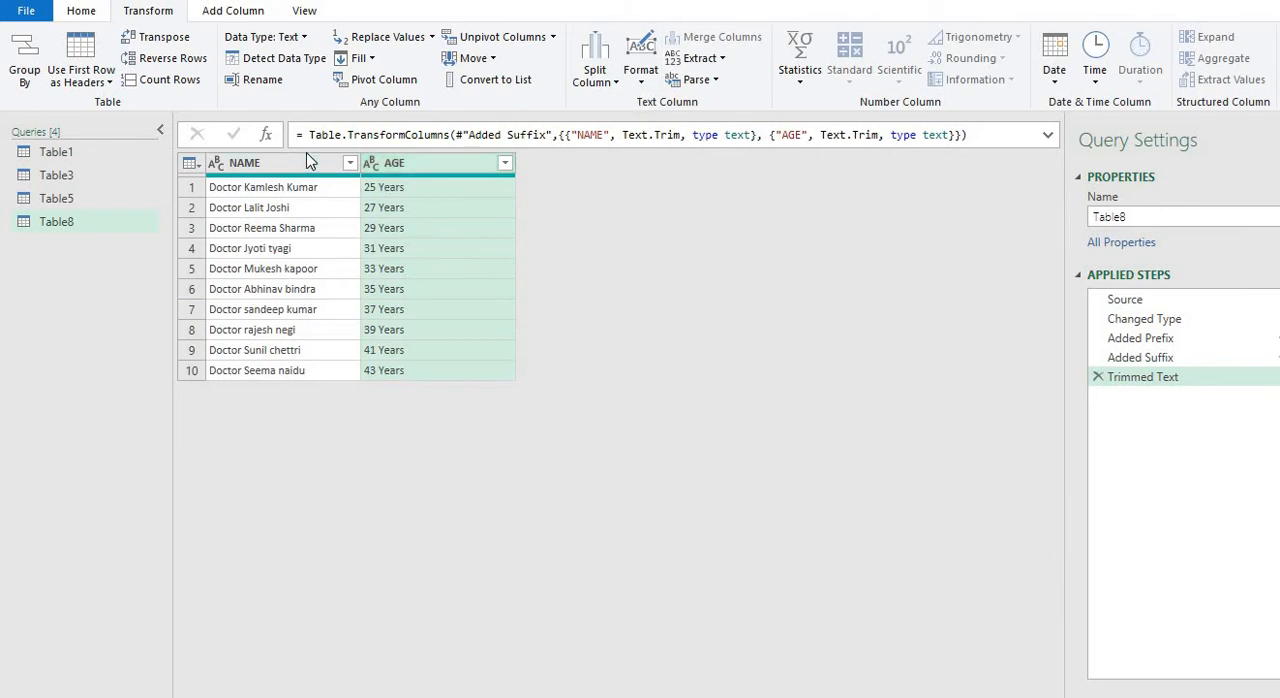
Try capitalizing each word in the AGE column only, and remove that applied step
{"action": "left_click", "coordinate": [657, 79]}
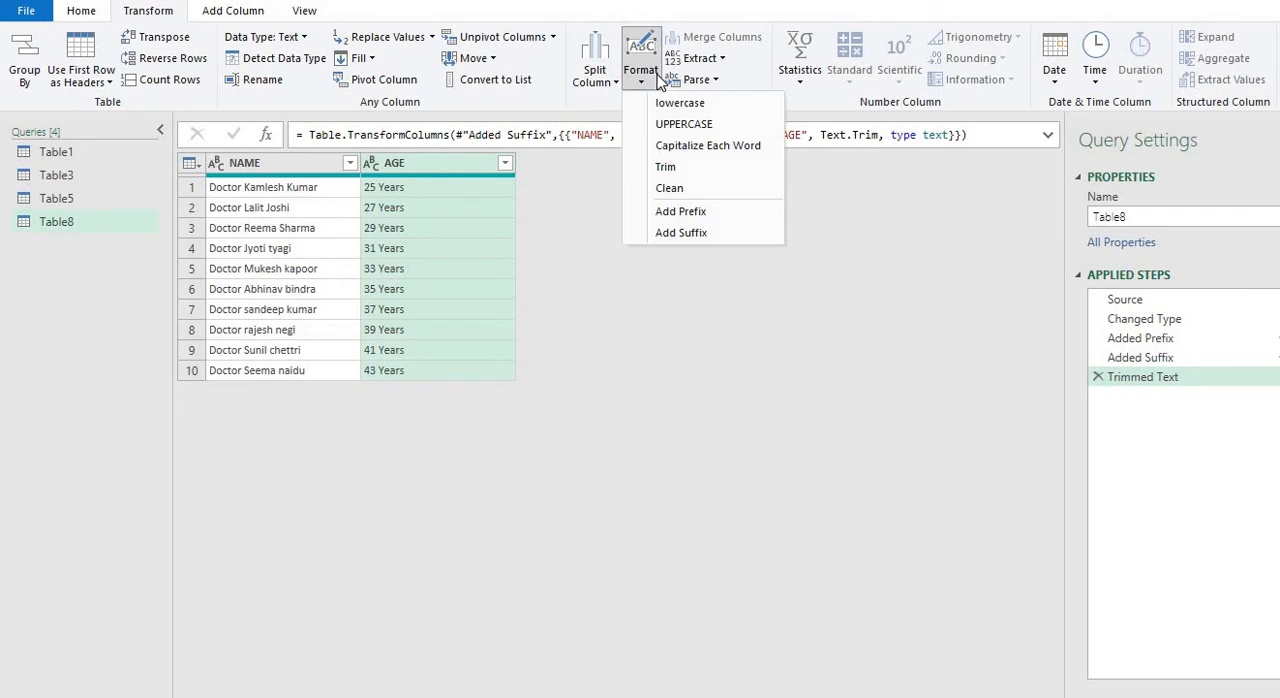
{"action": "left_click", "coordinate": [680, 145]}
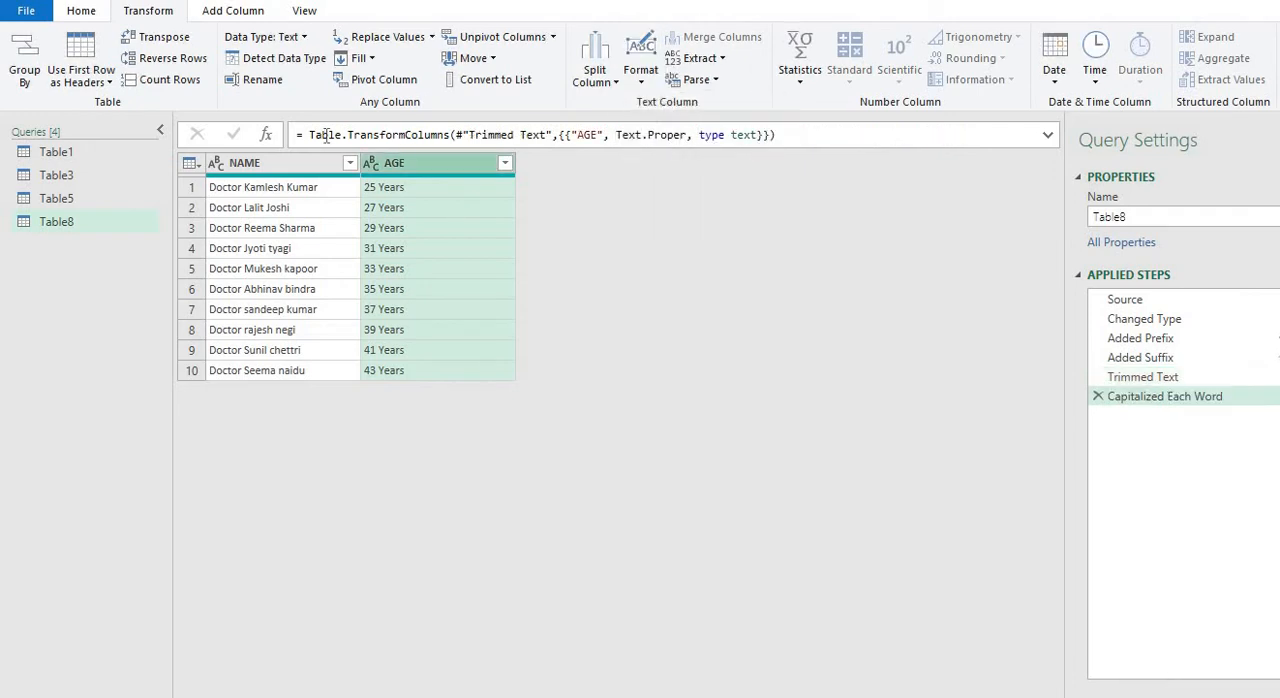
{"action": "left_click", "coordinate": [322, 165]}
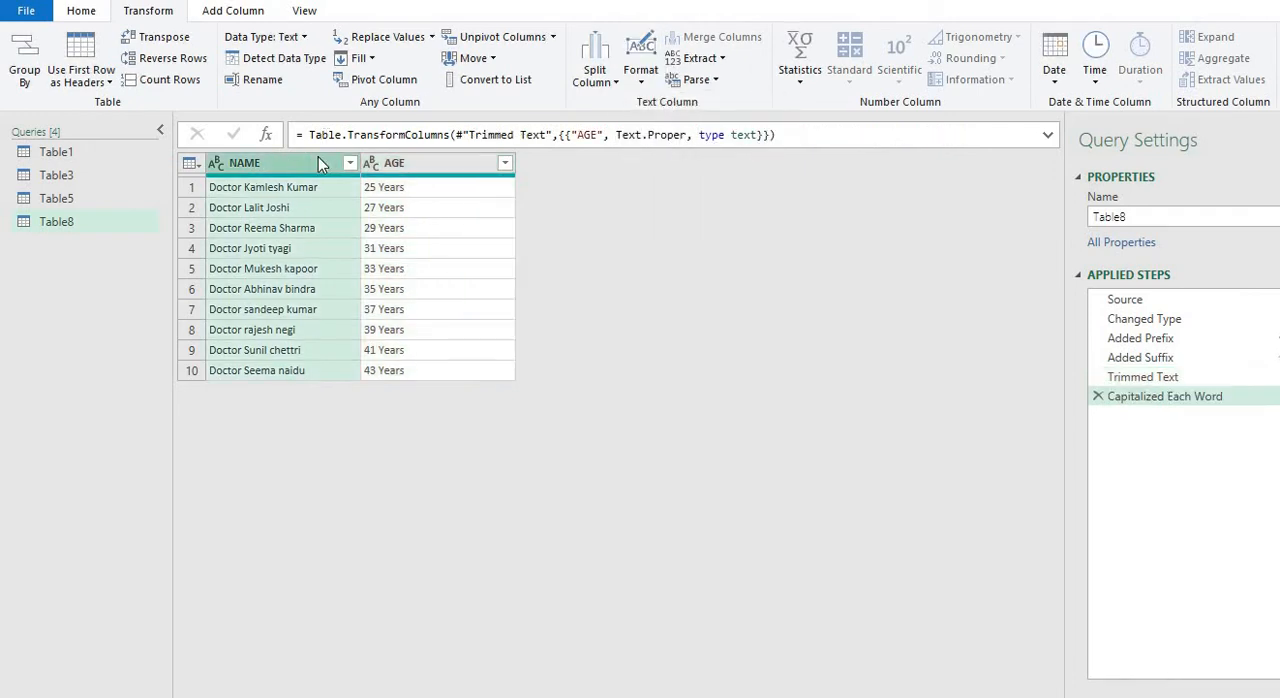
{"action": "left_click", "coordinate": [1110, 400]}
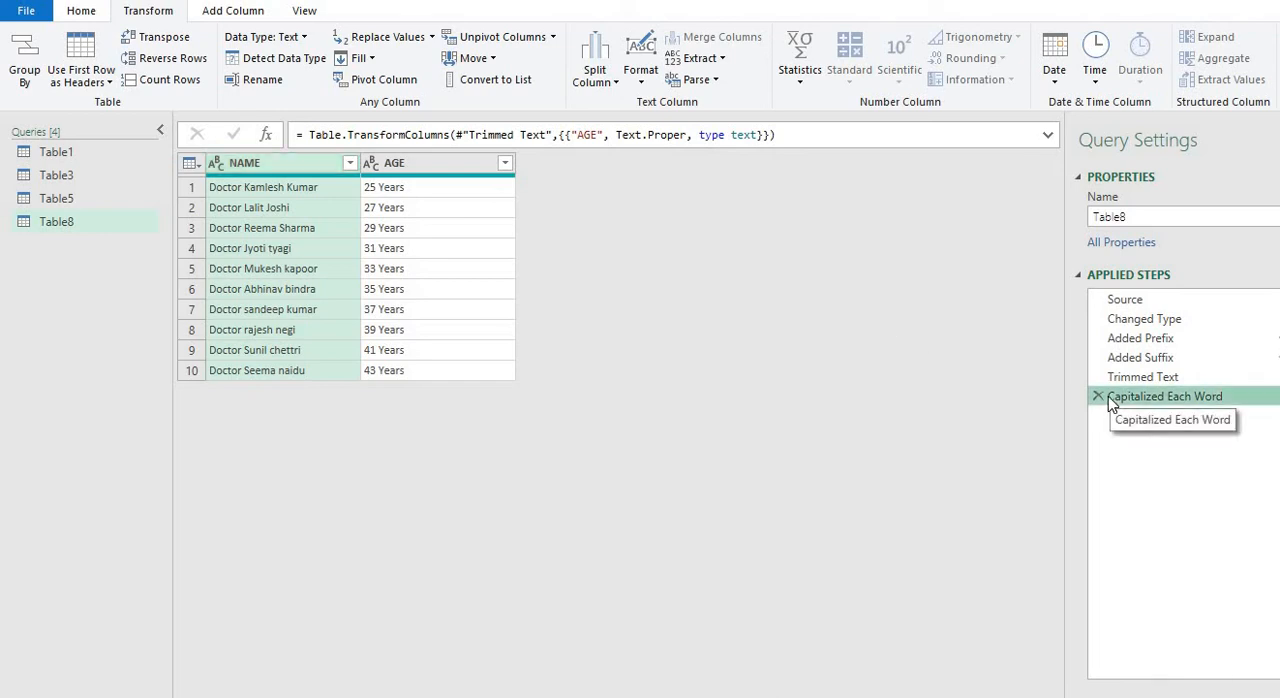
{"action": "left_click", "coordinate": [1098, 396]}
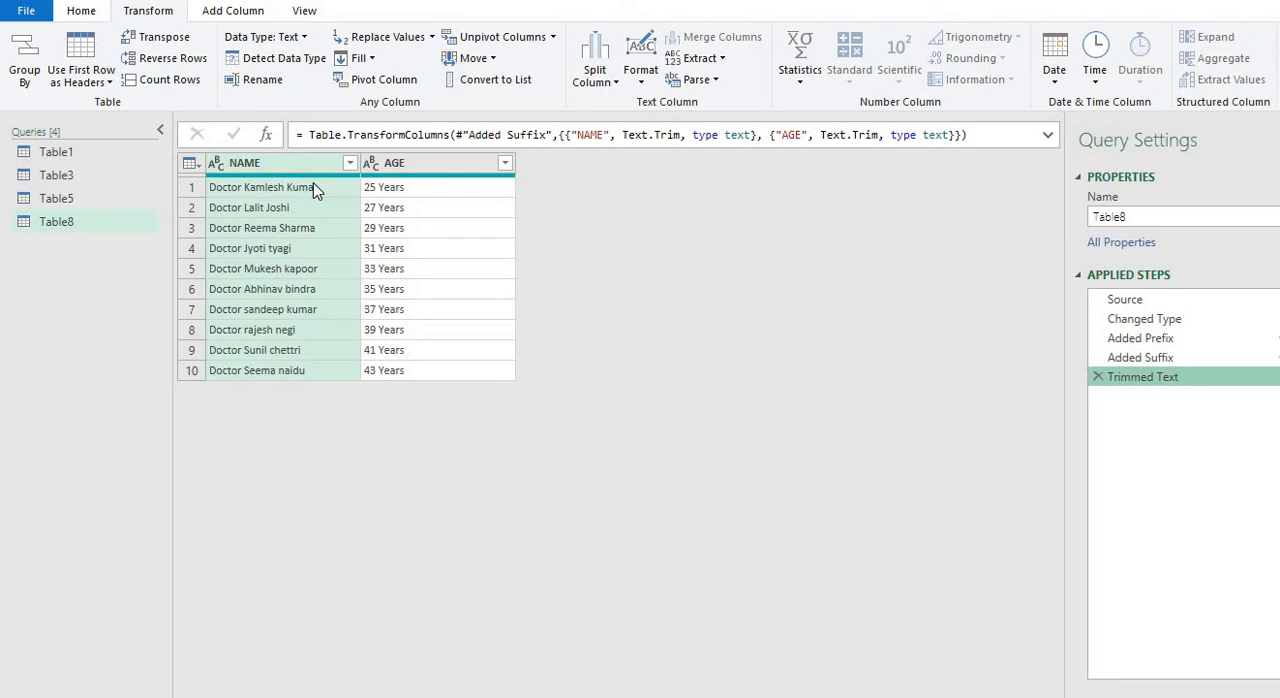
Capitalize each word in the NAME and AGE columns together
{"action": "left_click", "coordinate": [435, 165], "text": "ctrl"}
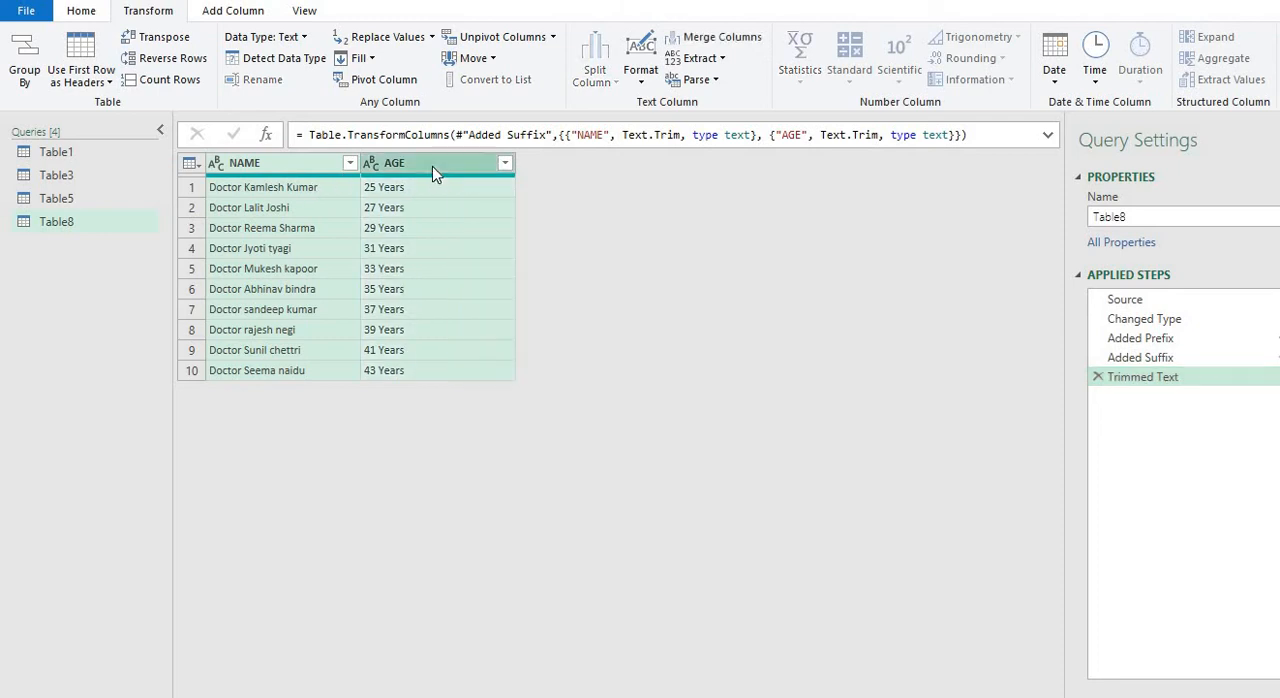
{"action": "left_click", "coordinate": [655, 88]}
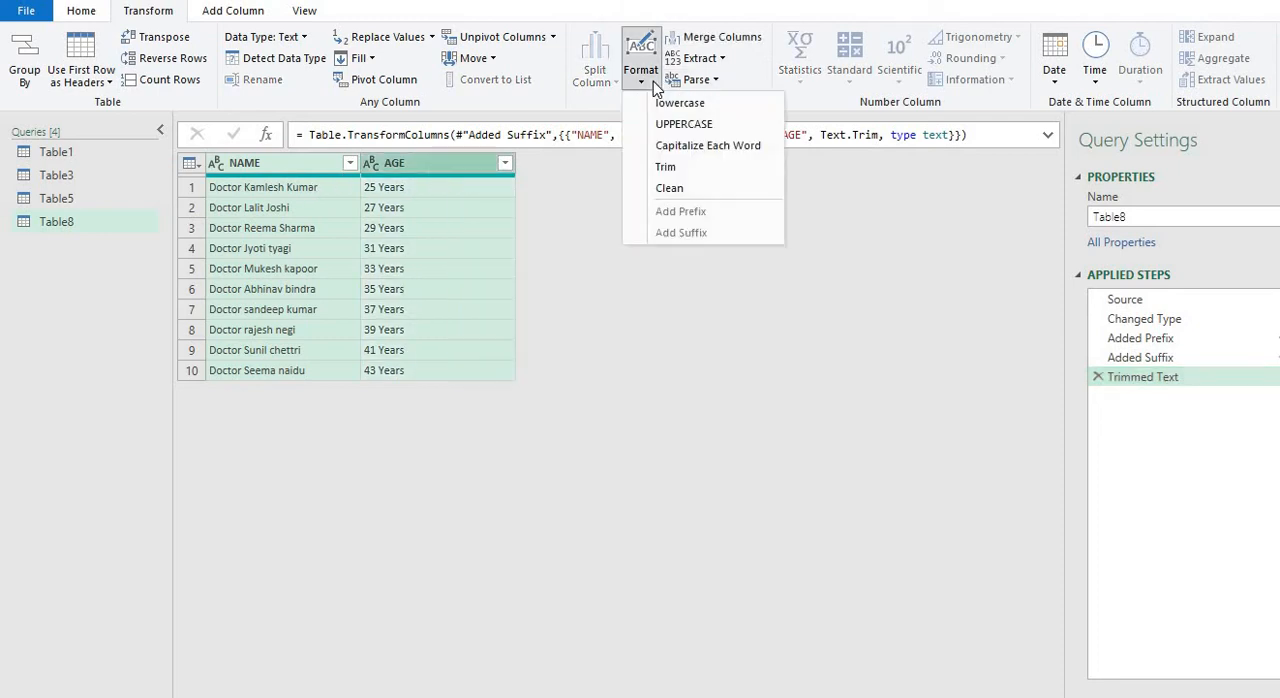
{"action": "left_click", "coordinate": [671, 148]}
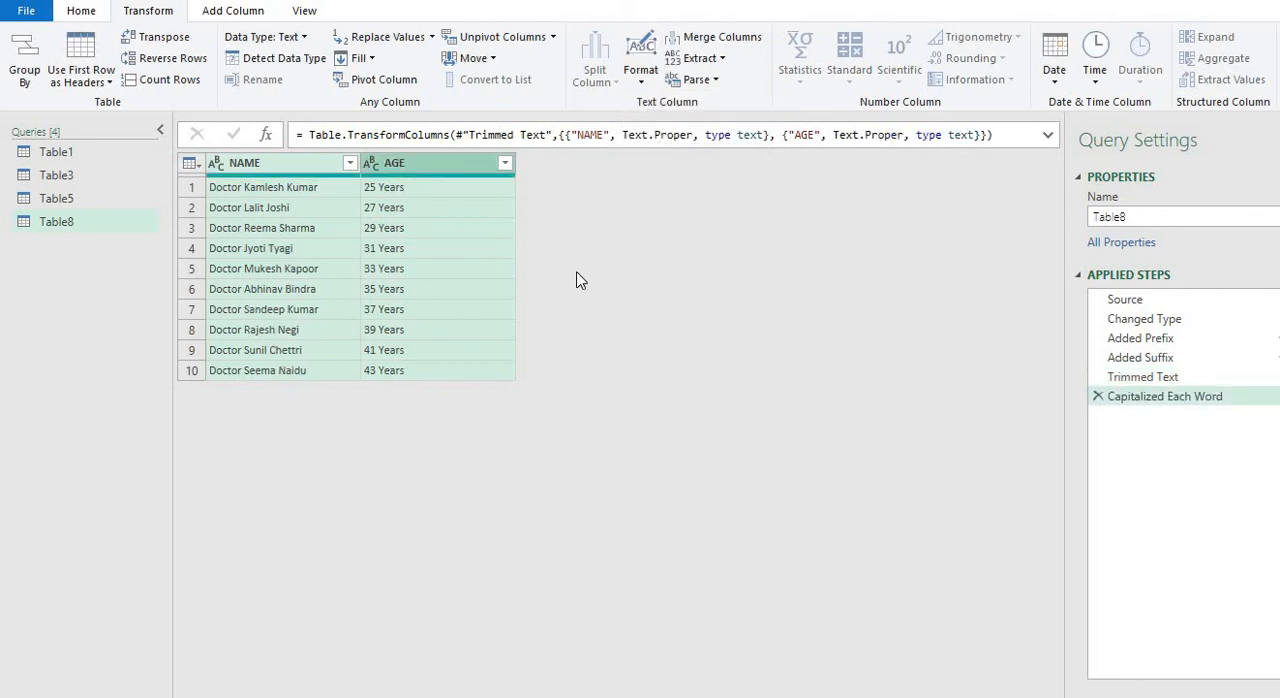
Close the query editor with the option to specify where the transformed query results should be loaded
{"action": "left_click", "coordinate": [82, 12]}
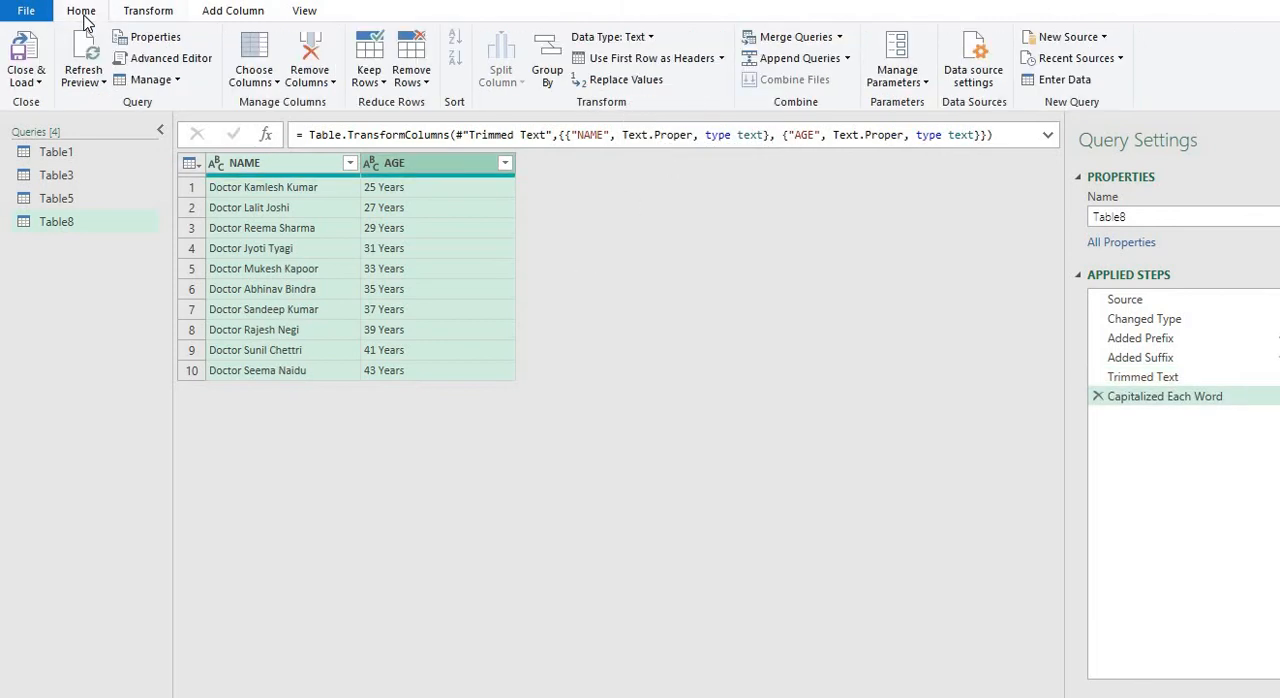
{"action": "left_click", "coordinate": [39, 84]}
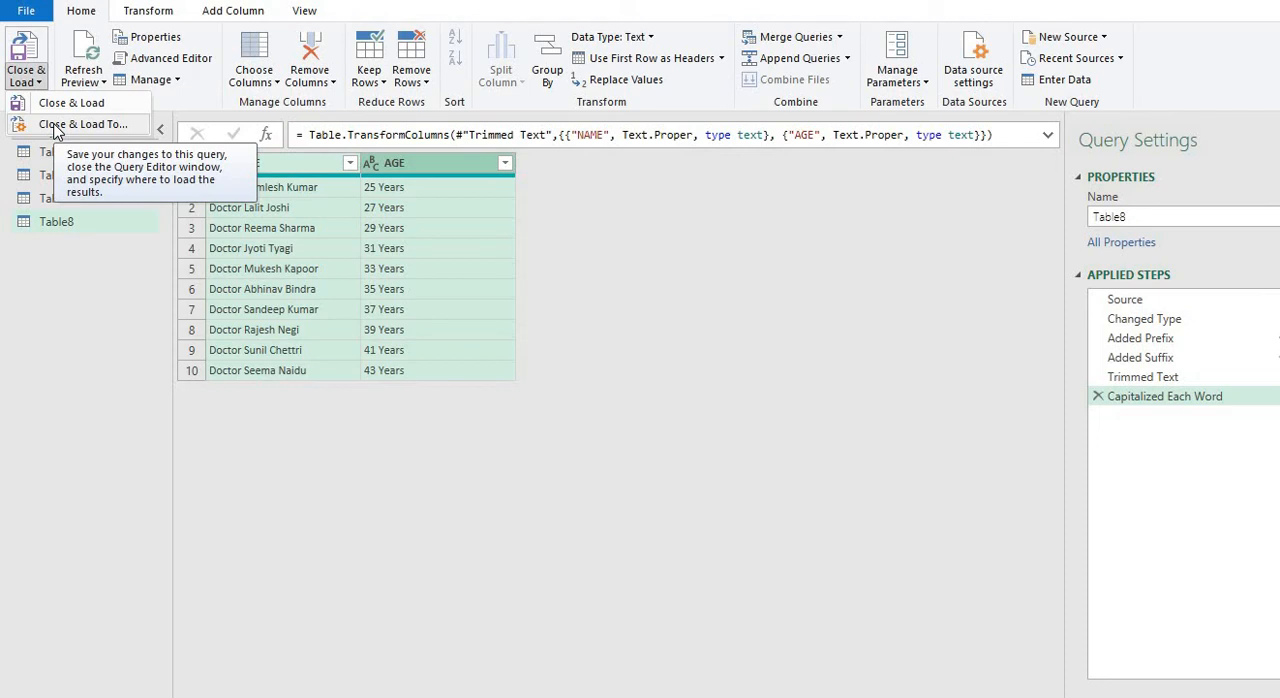
{"action": "left_click", "coordinate": [60, 124]}
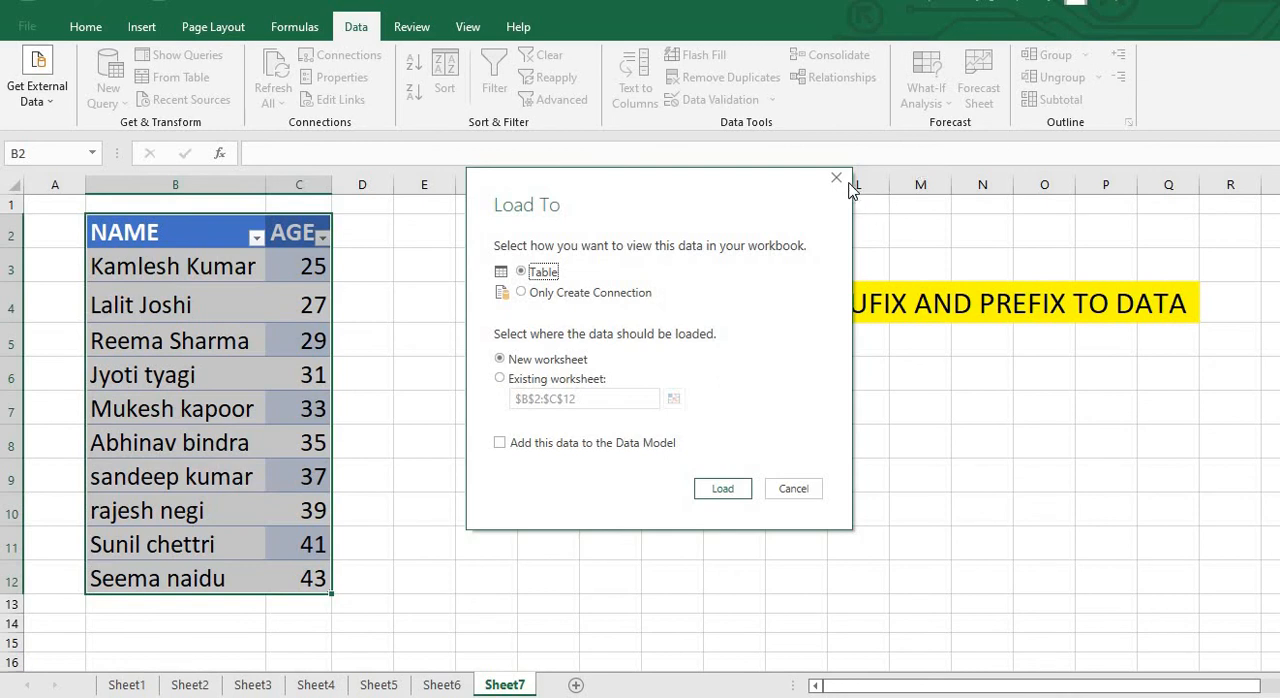
Load the query results as a table into the existing worksheet, with cell J7 of Sheet7 as the destination instead of the proposed range
{"action": "left_click", "coordinate": [555, 381]}
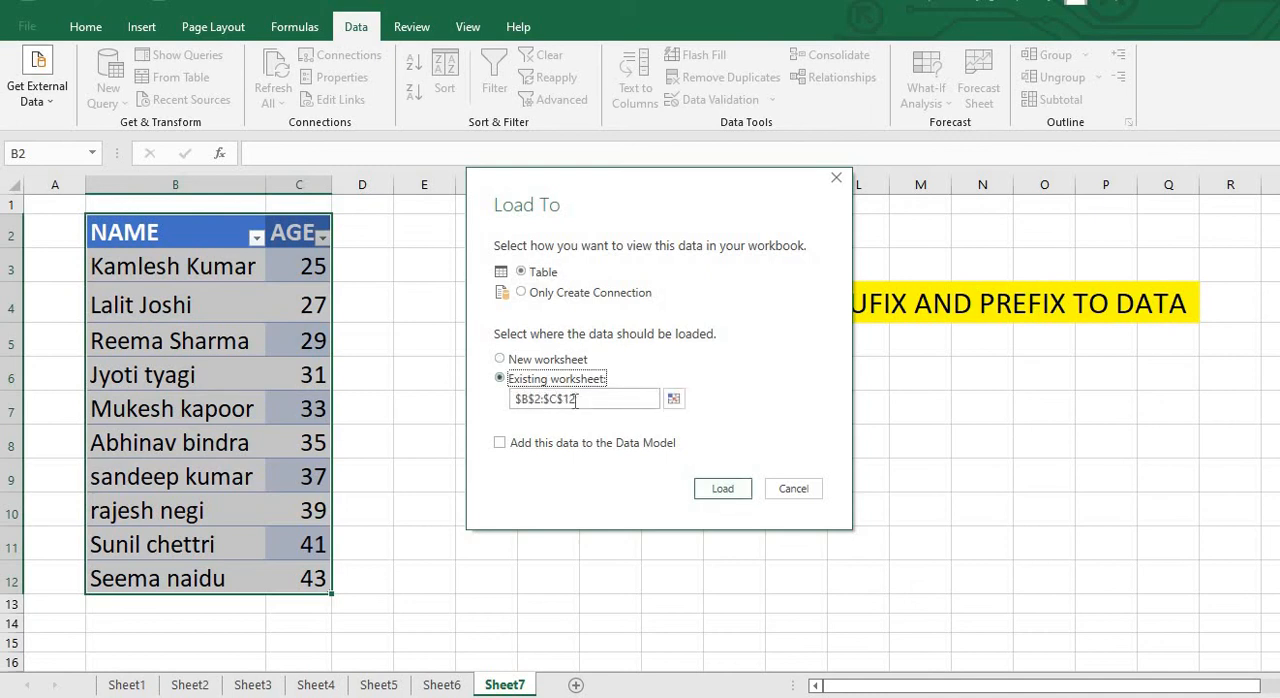
{"action": "left_click", "coordinate": [575, 403]}
{"action": "key", "text": "BackSpace"}
{"action": "key", "text": "BackSpace"}
{"action": "key", "text": "BackSpace"}
{"action": "key", "text": "BackSpace"}
{"action": "key", "text": "BackSpace"}
{"action": "key", "text": "BackSpace"}
{"action": "key", "text": "BackSpace"}
{"action": "key", "text": "BackSpace"}
{"action": "key", "text": "BackSpace"}
{"action": "key", "text": "BackSpace"}
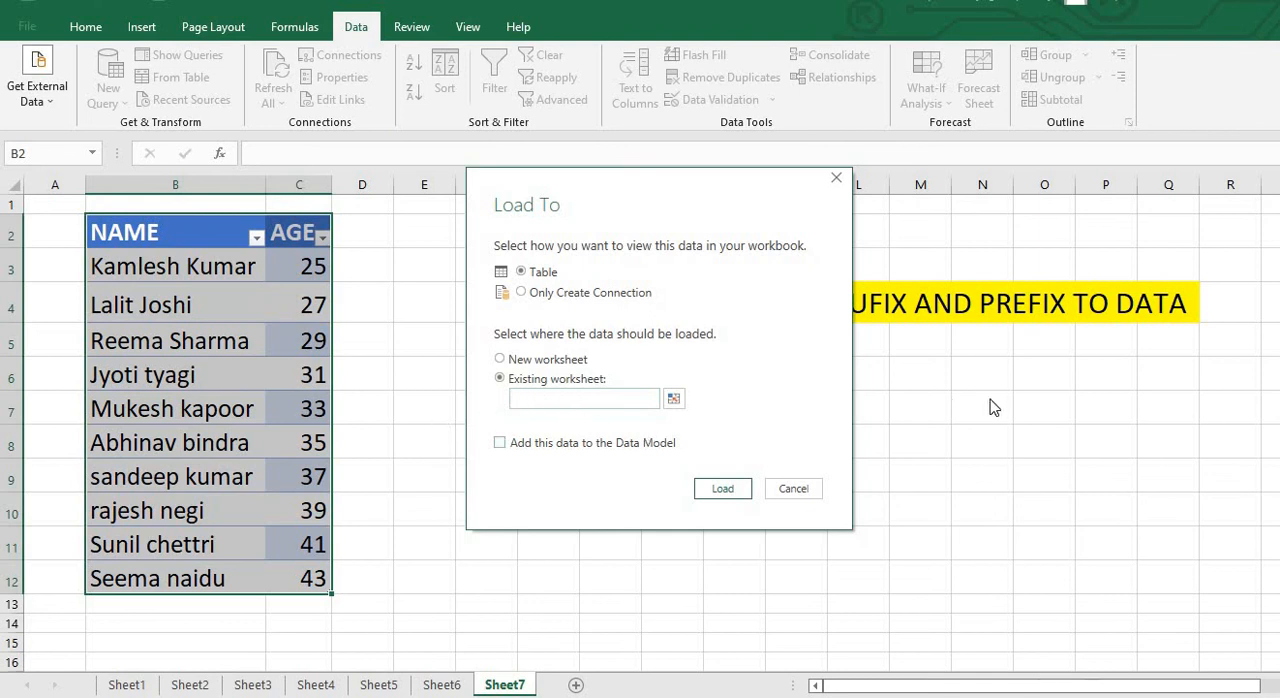
{"action": "left_click", "coordinate": [673, 400]}
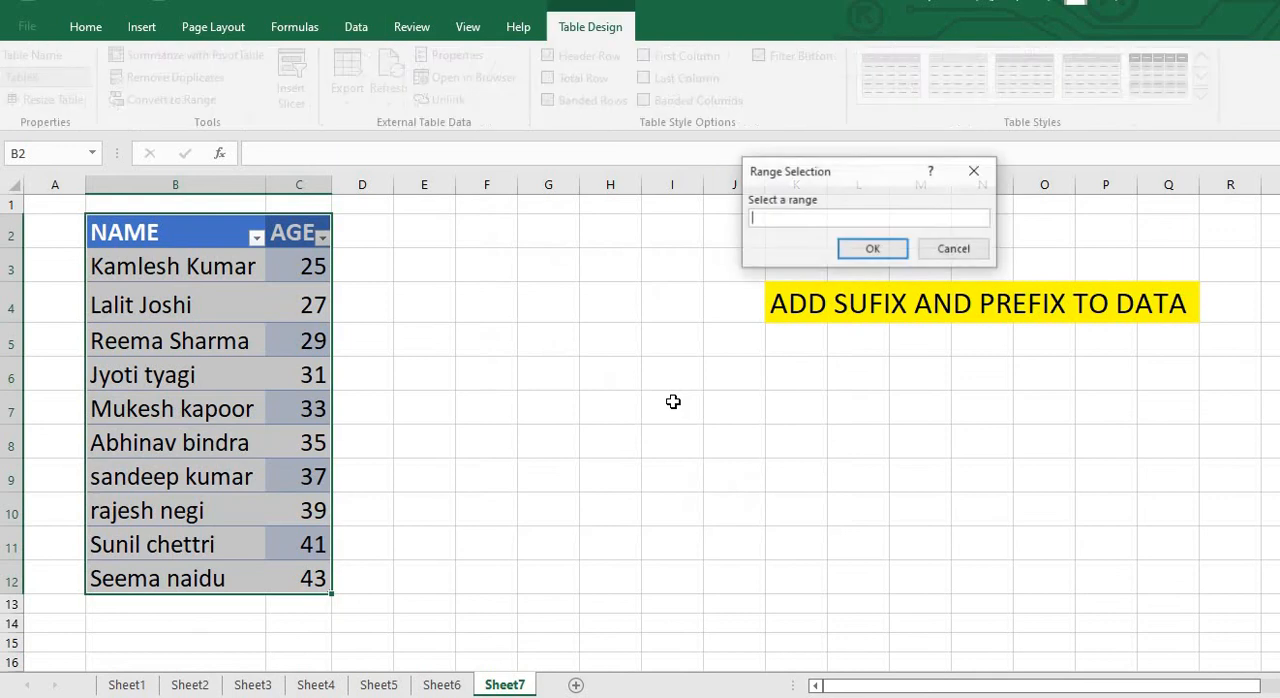
{"action": "left_click", "coordinate": [602, 244]}
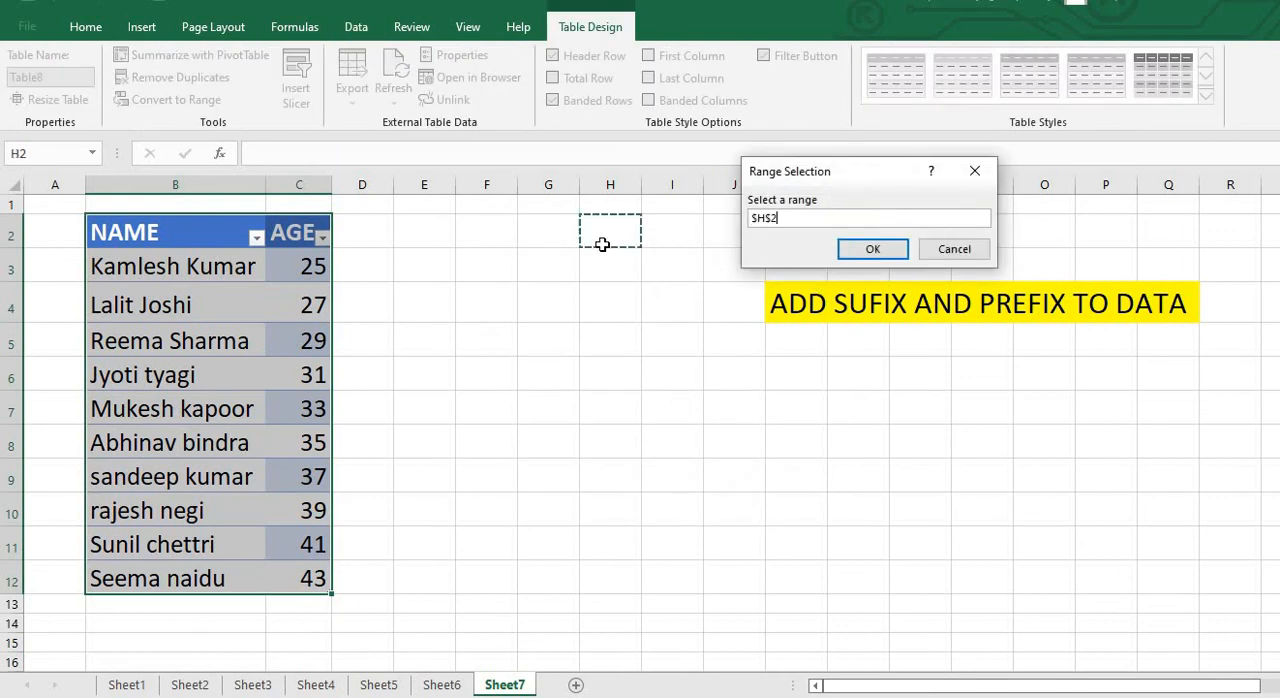
{"action": "left_click", "coordinate": [732, 406]}
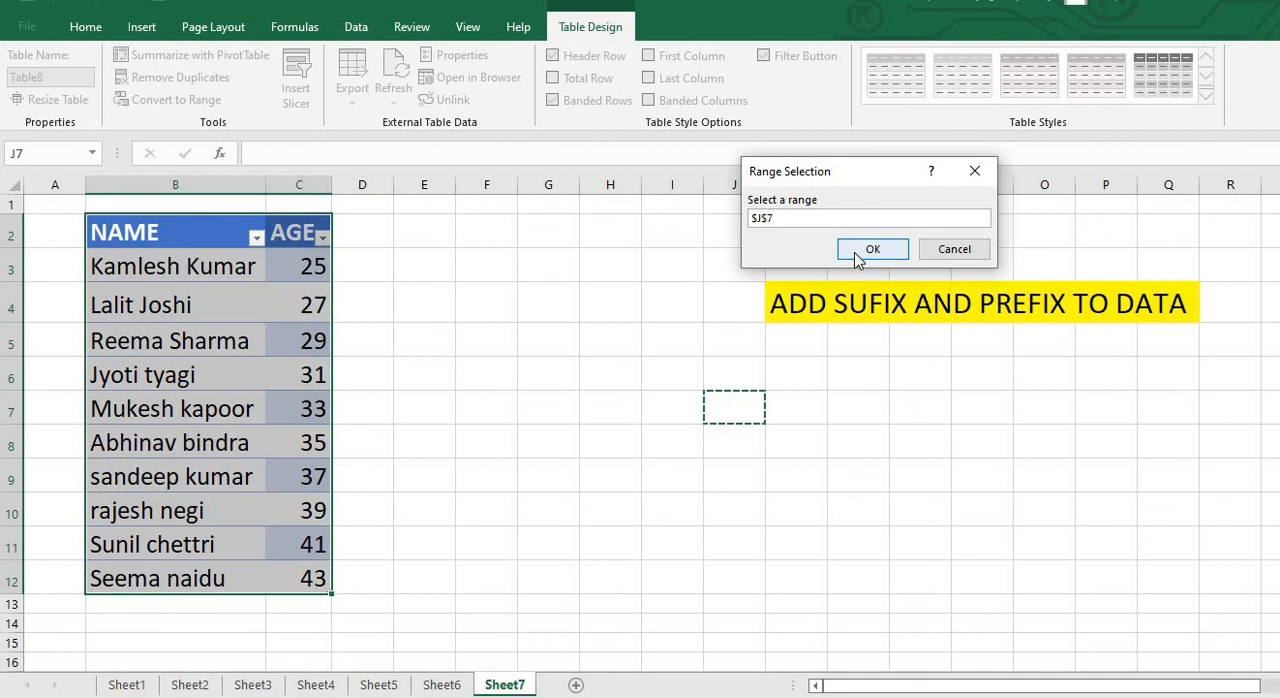
{"action": "left_click", "coordinate": [870, 250]}
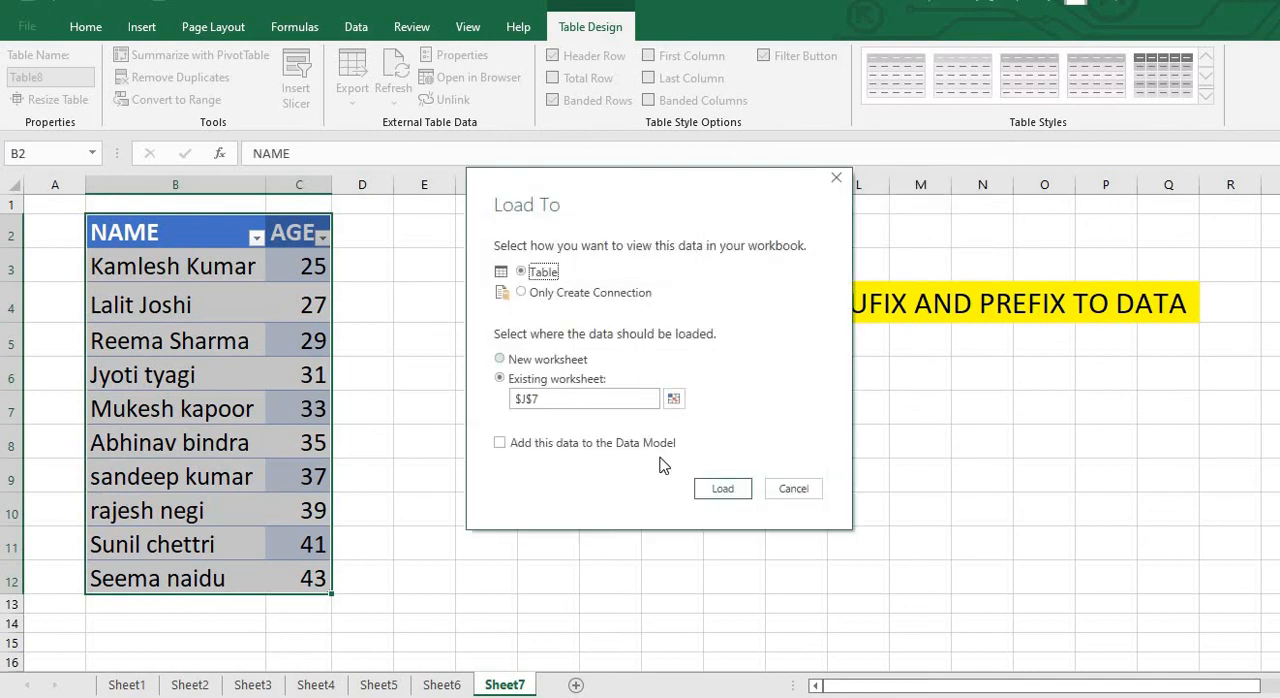
{"action": "left_click", "coordinate": [707, 492]}
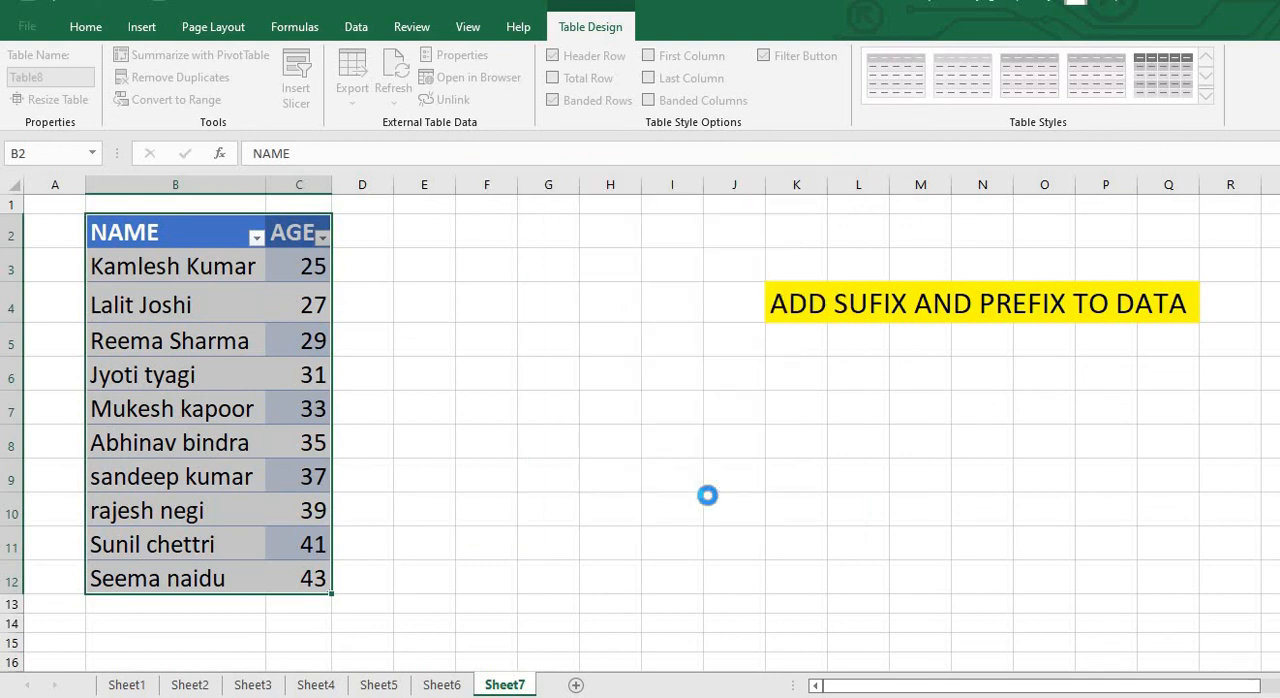